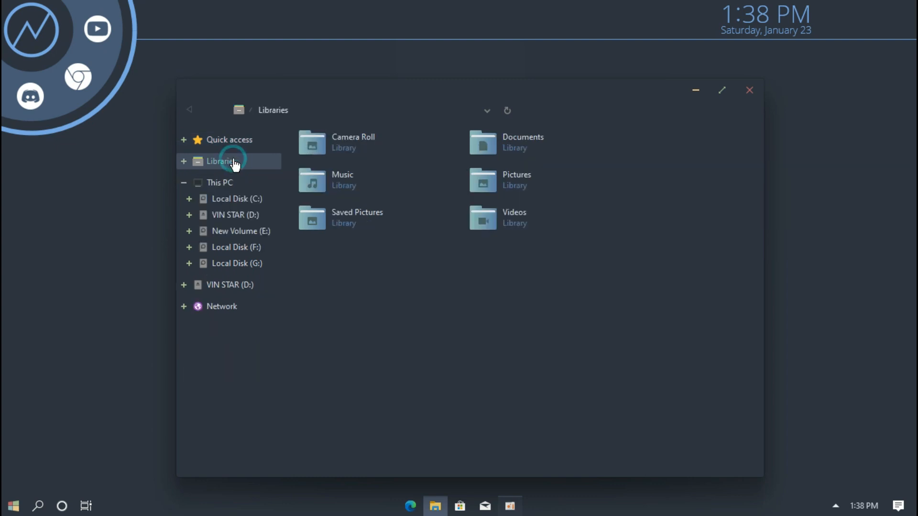
# Step: Examine the themed This PC and Local Disk (C:) views maximized and with different folder icon sizes, and close the window
pyautogui.click(232, 184)
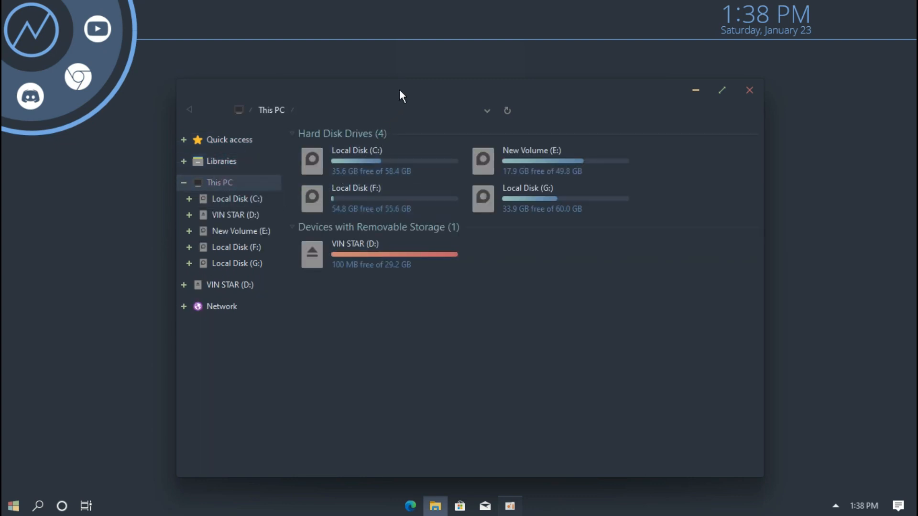
pyautogui.doubleClick(399, 92)
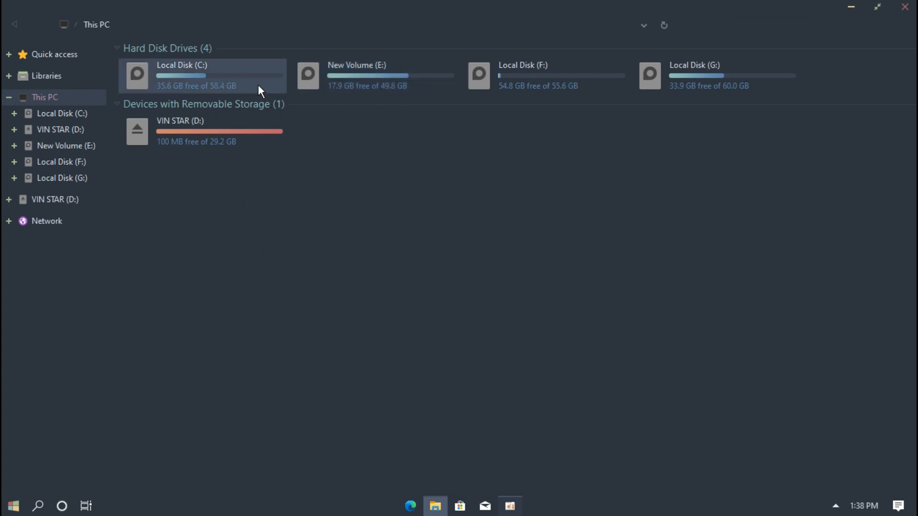
pyautogui.doubleClick(256, 82)
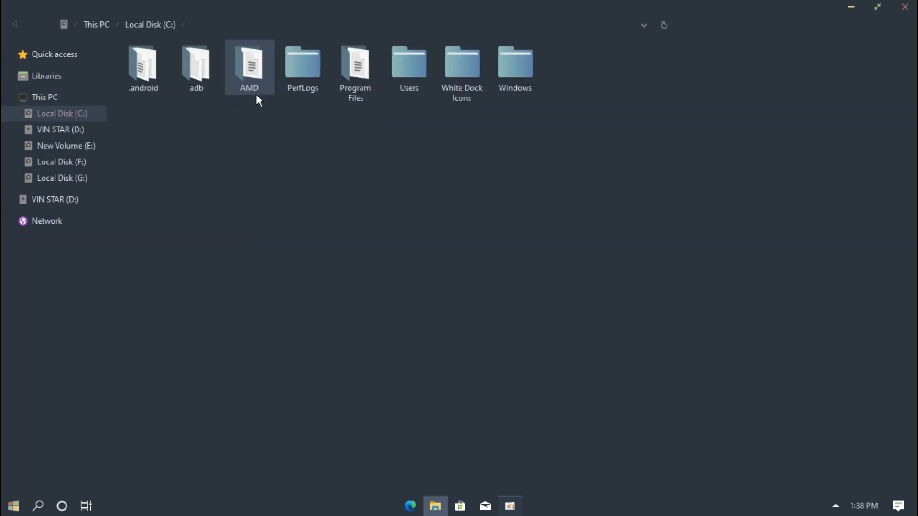
pyautogui.scroll(2, 256, 94)
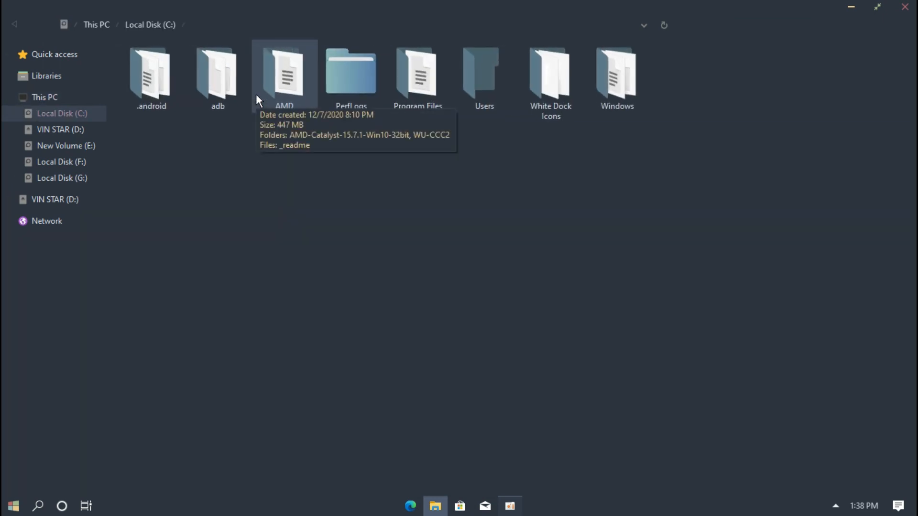
pyautogui.scroll(-1, 256, 95)
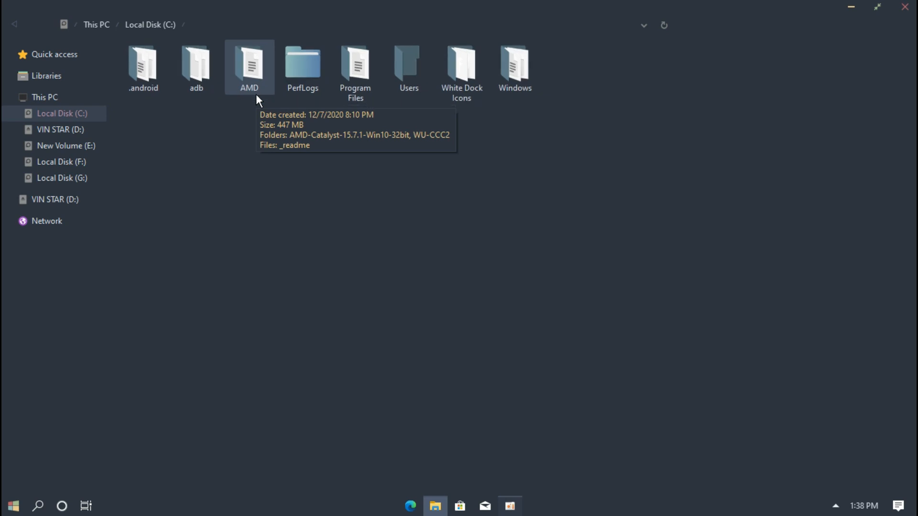
pyautogui.doubleClick(313, 8)
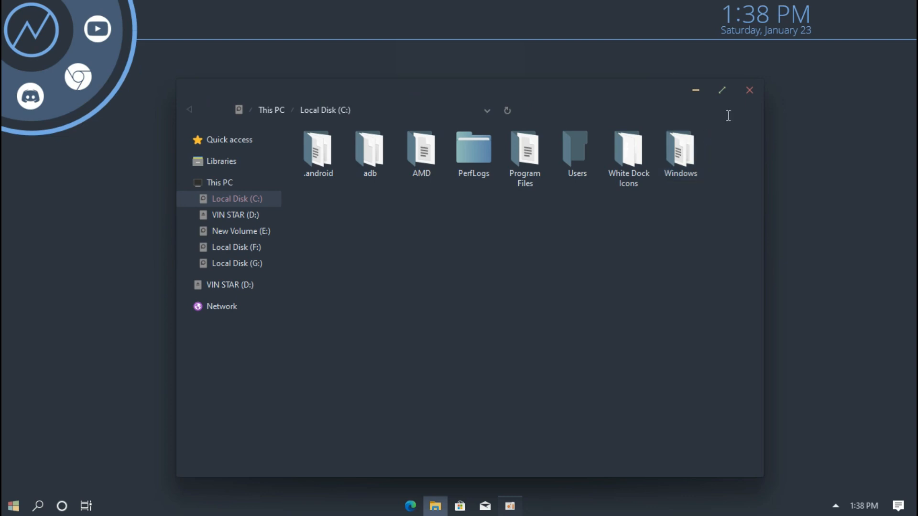
pyautogui.click(748, 93)
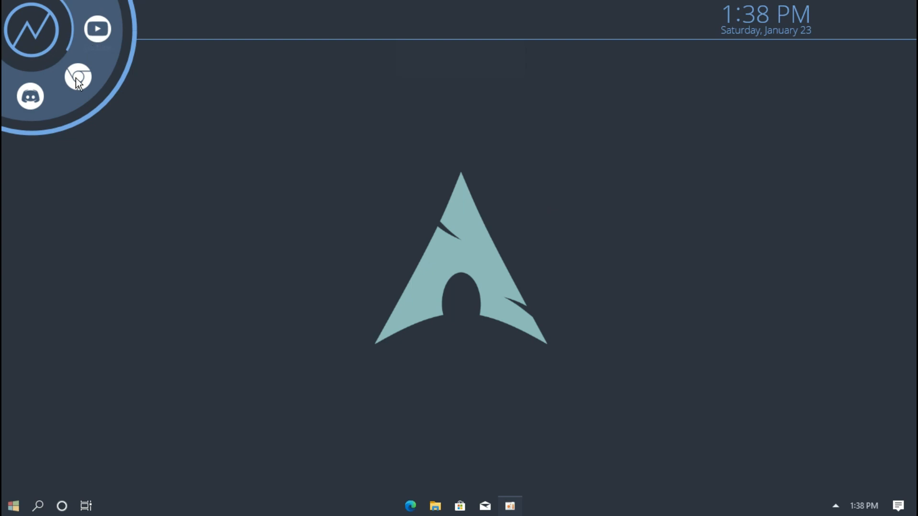
# Step: Cycle through the app shortcuts in the desktop's circular launcher widget and back
pyautogui.scroll(-1, 33, 102)
pyautogui.scroll(-1, 34, 102)
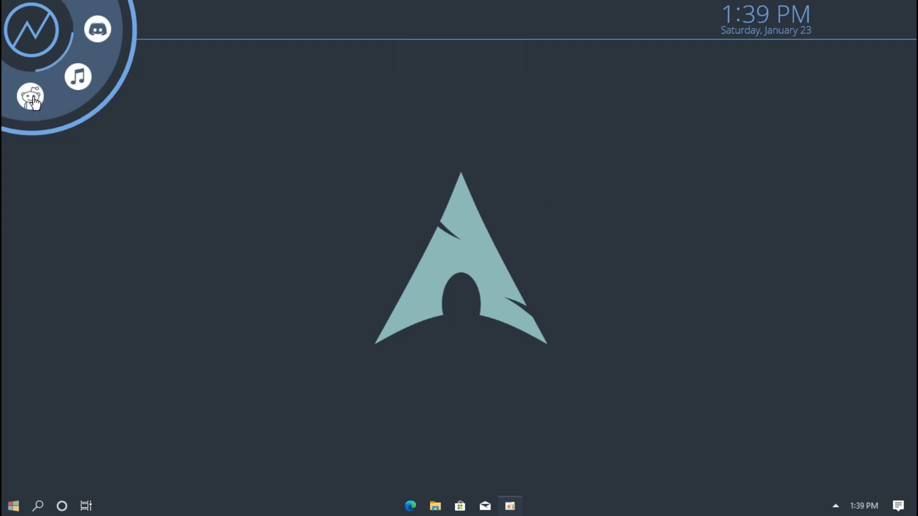
pyautogui.scroll(-1, 33, 102)
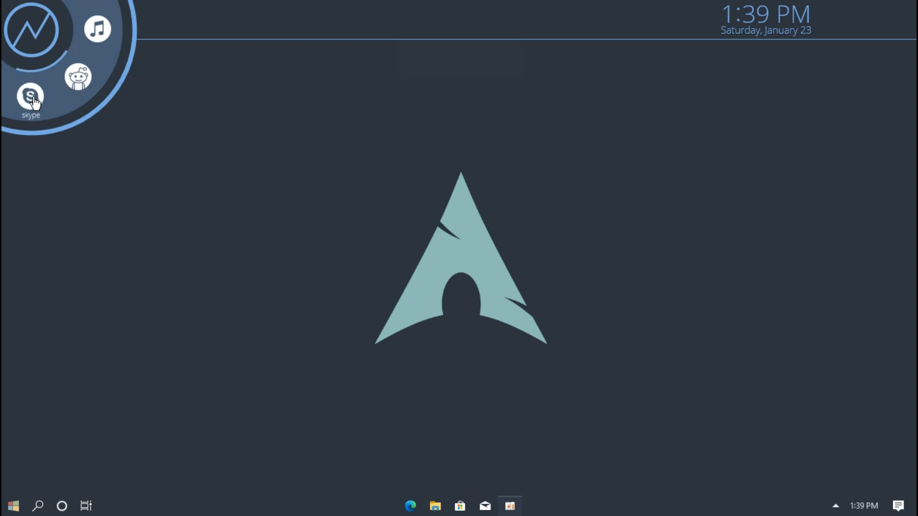
pyautogui.scroll(1, 33, 102)
pyautogui.scroll(2, 35, 102)
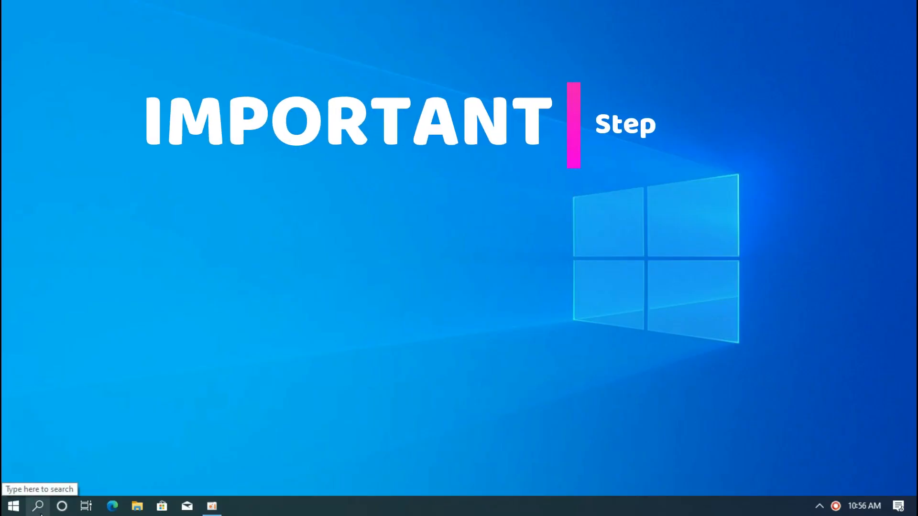
# Step: Search Windows for "create restore point" and open the Create a restore point settings
pyautogui.click(39, 510)
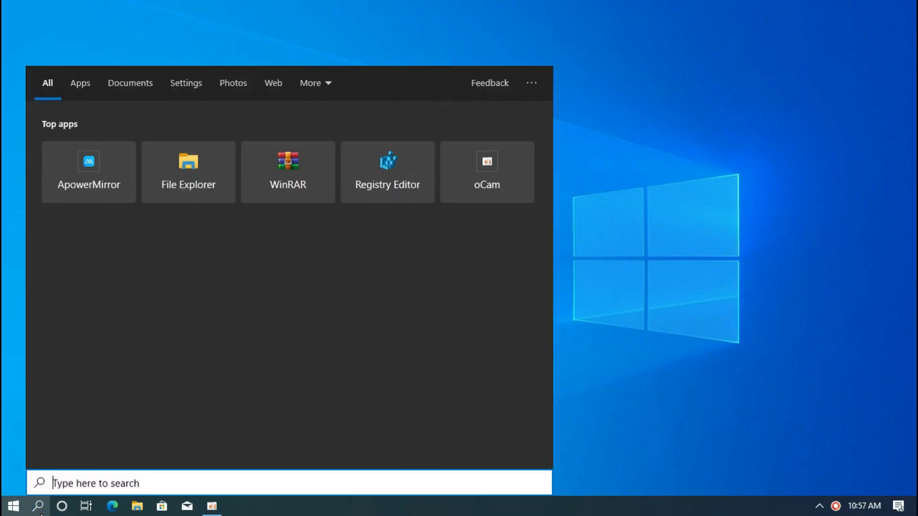
pyautogui.write('cr')
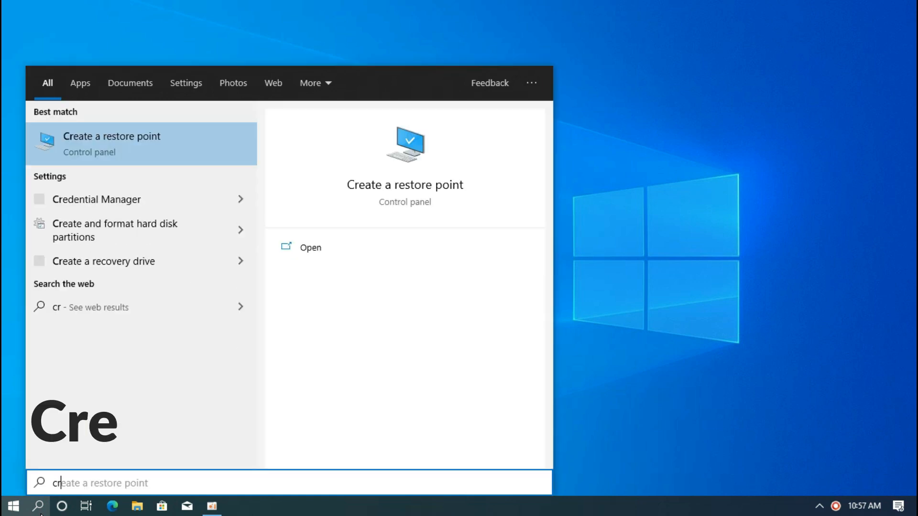
pyautogui.write('eate r')
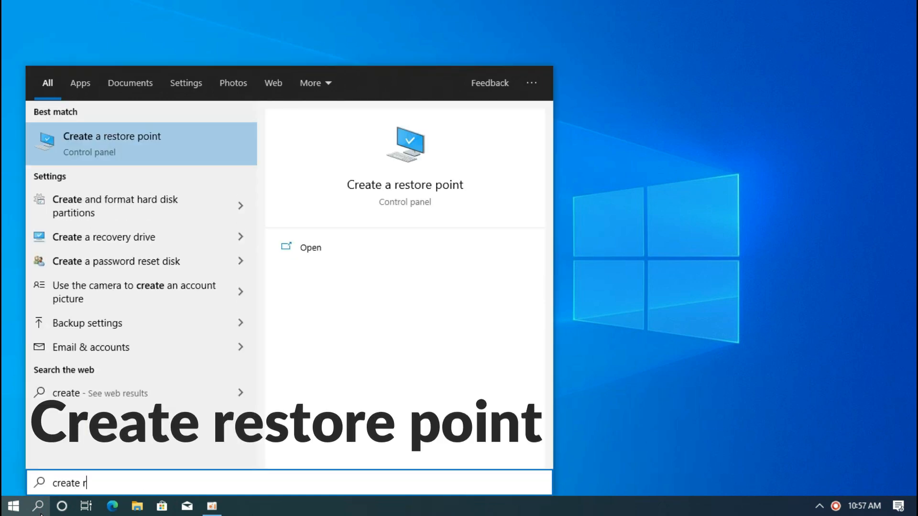
pyautogui.write('estor')
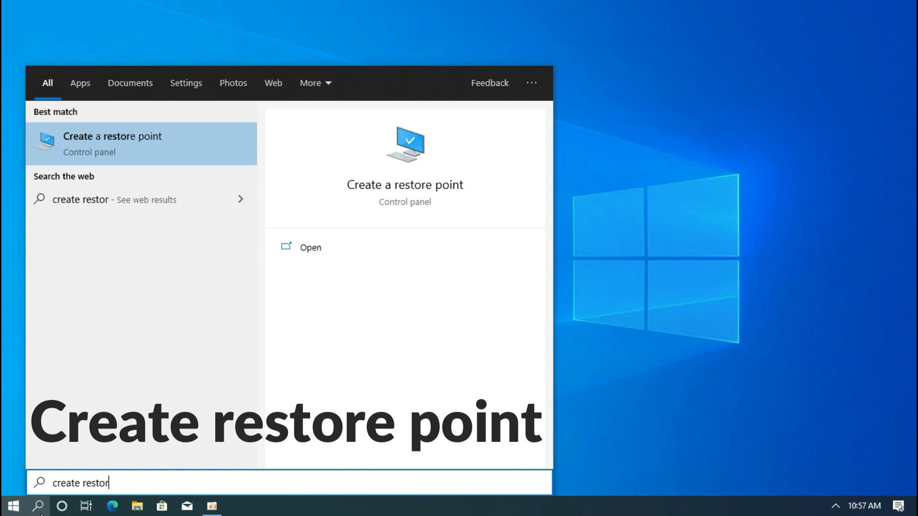
pyautogui.write('e point')
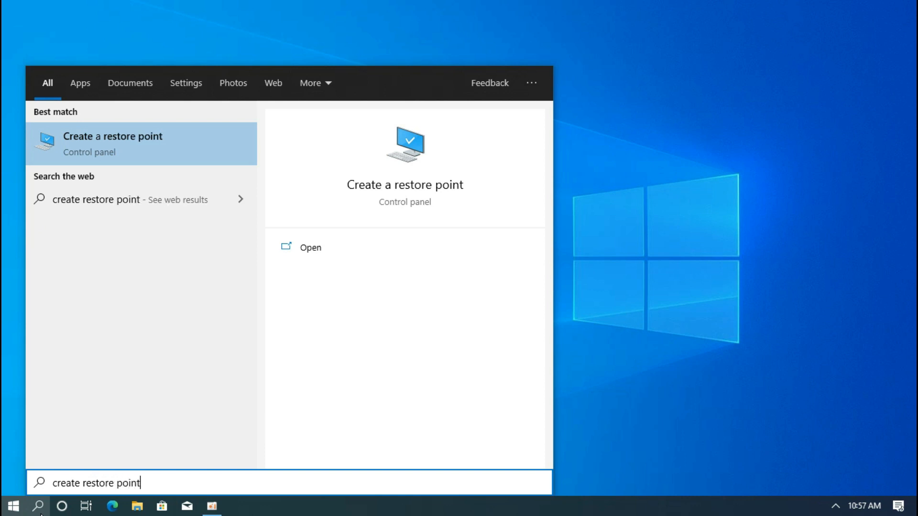
pyautogui.click(82, 155)
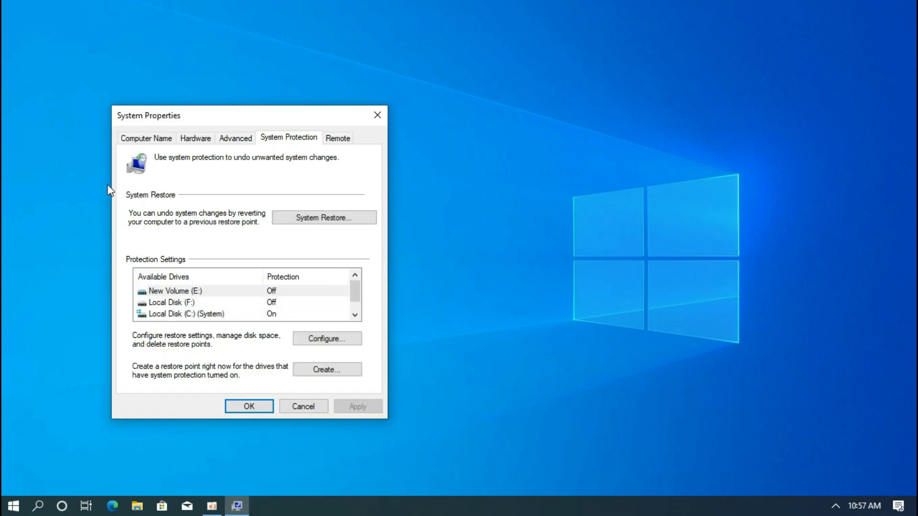
# Step: Configure Local Disk (C:) with system protection turned on and maximum disk usage at 1%
pyautogui.click(191, 314)
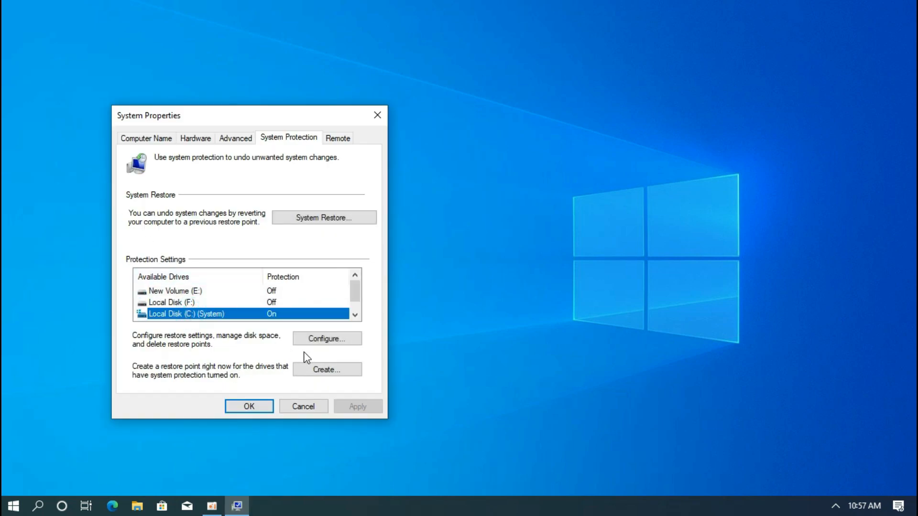
pyautogui.click(322, 338)
pyautogui.click(220, 215)
pyautogui.click(233, 351)
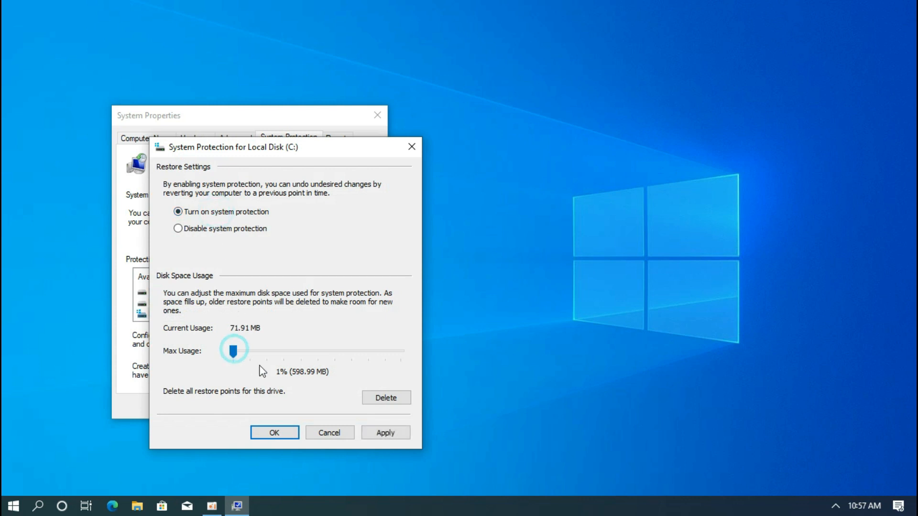
pyautogui.click(273, 432)
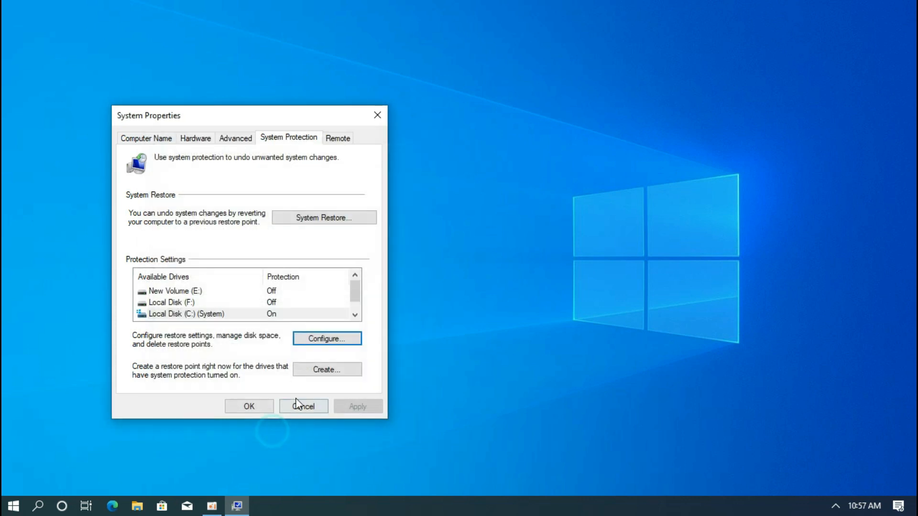
# Step: Create a restore point with the description "restore" and close System Properties
pyautogui.click(314, 370)
pyautogui.click(214, 226)
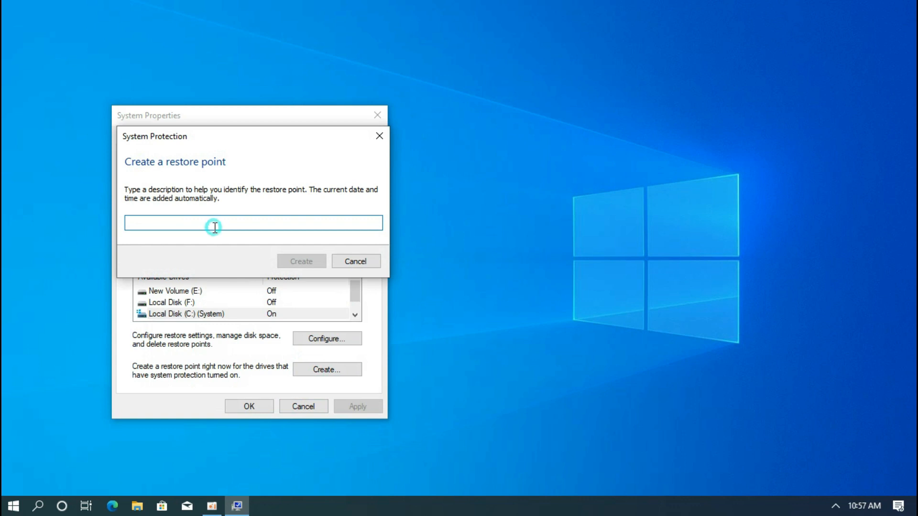
pyautogui.write('restore')
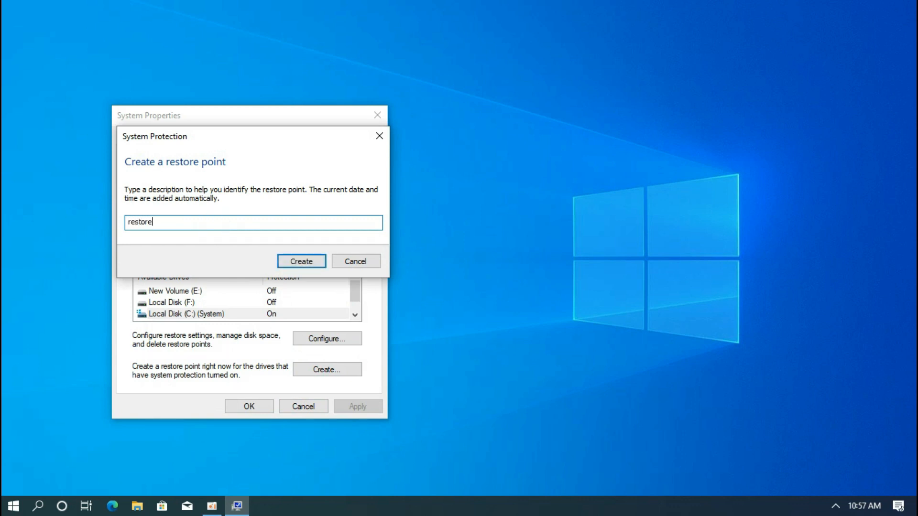
pyautogui.click(300, 263)
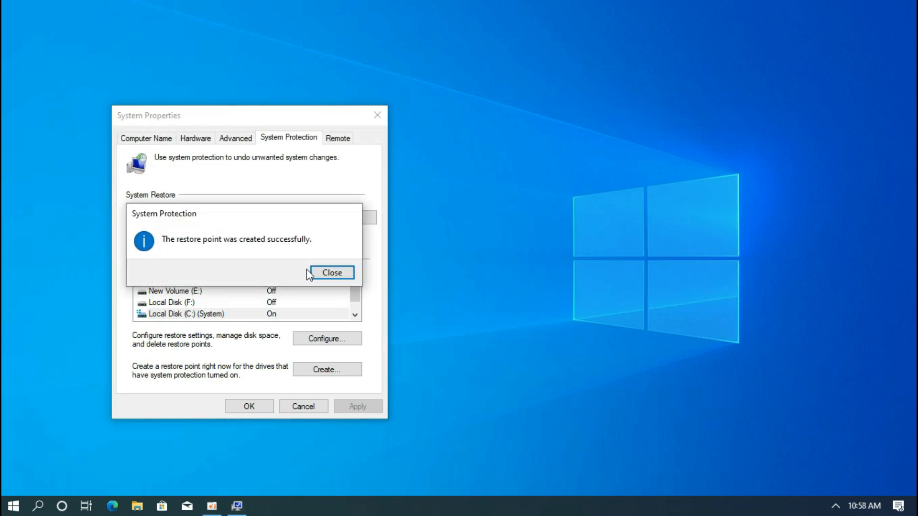
pyautogui.click(338, 271)
pyautogui.click(254, 406)
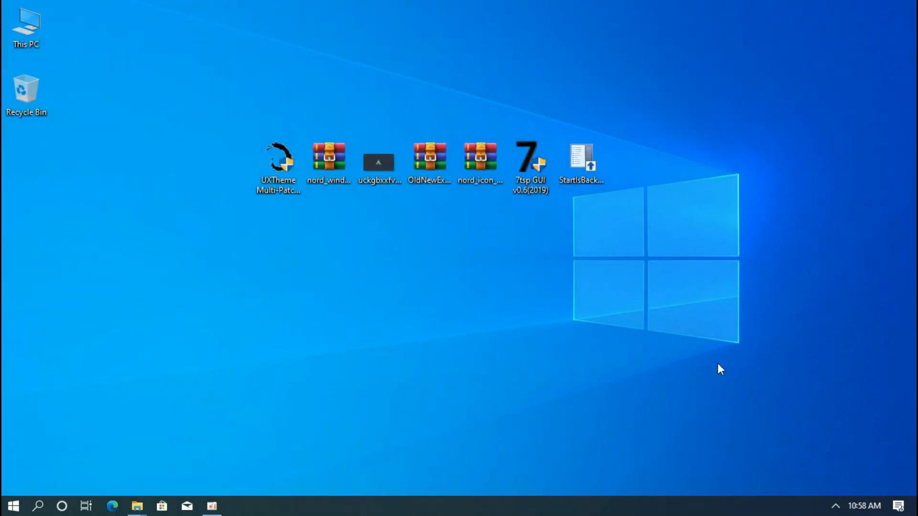
# Step: Run UXTheme Multi-Patcher 15.0 and patch the theme engine with the Aero glass transparency hack enabled
pyautogui.click(276, 176)
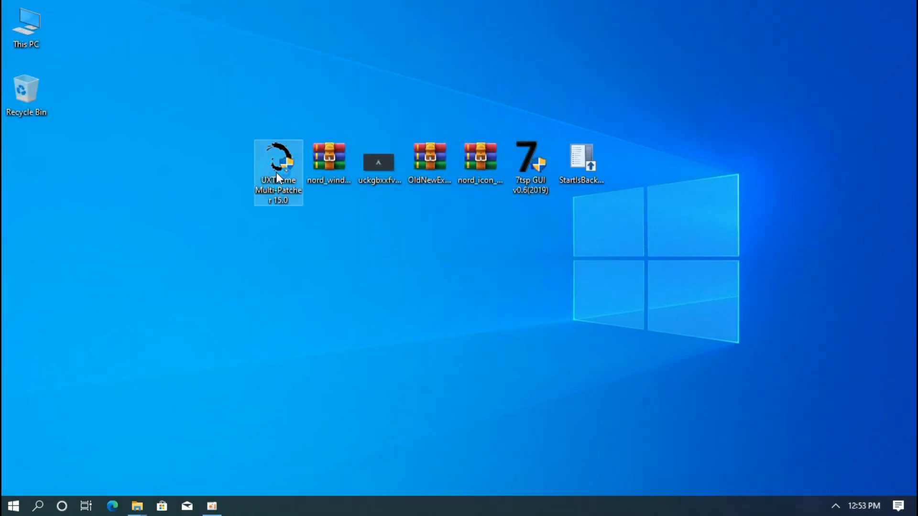
pyautogui.click(364, 348)
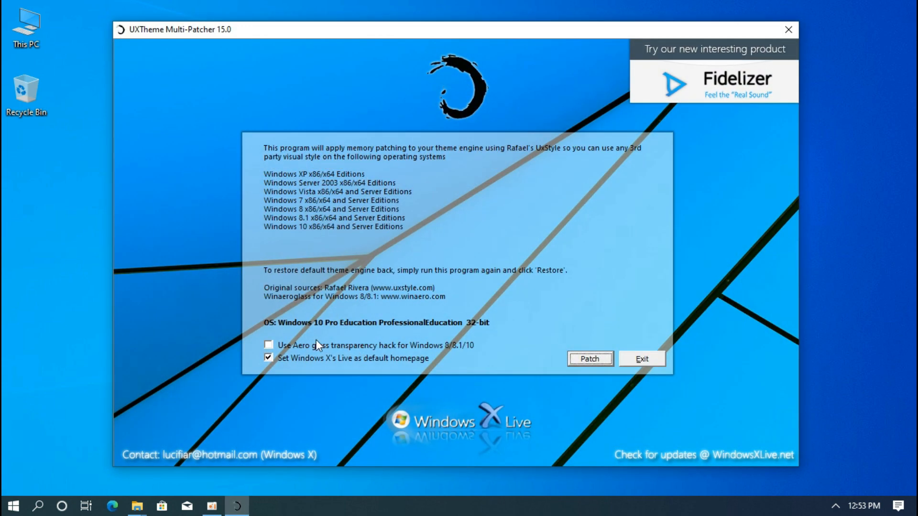
pyautogui.click(276, 347)
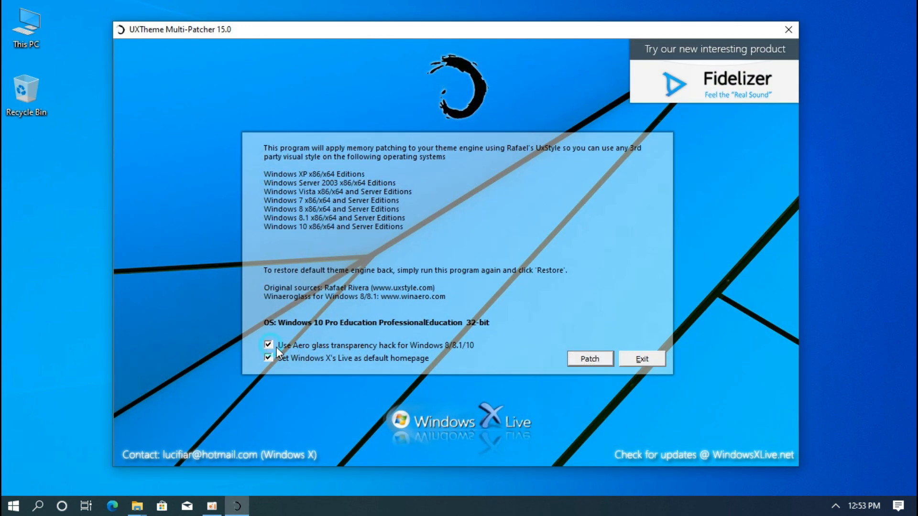
pyautogui.click(579, 366)
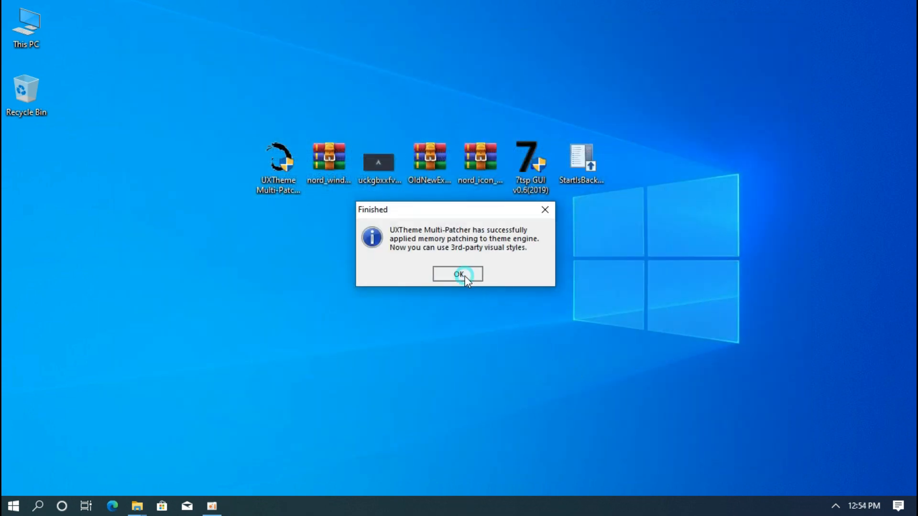
pyautogui.click(459, 274)
# Step: Extract the nord_windows_10_theme_by_niivu_dduhisg archive into a folder of the same name on the desktop
pyautogui.rightClick(341, 171)
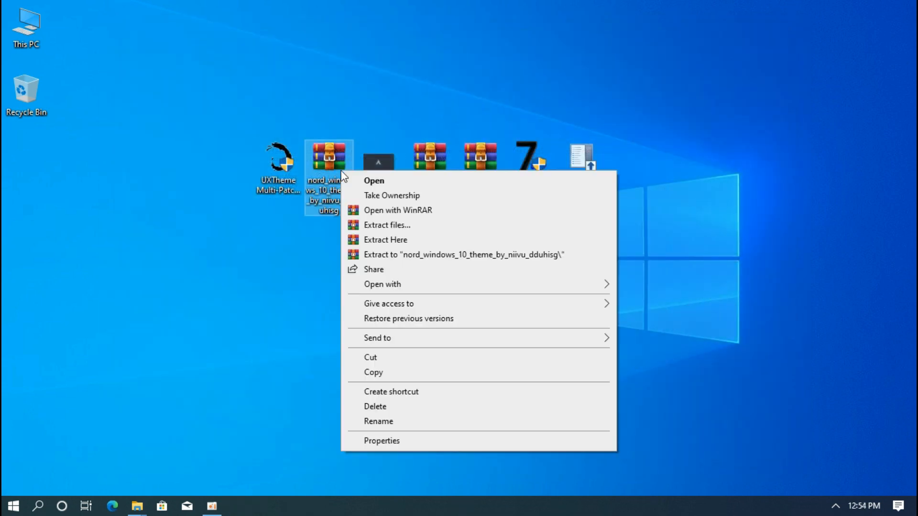
pyautogui.click(375, 225)
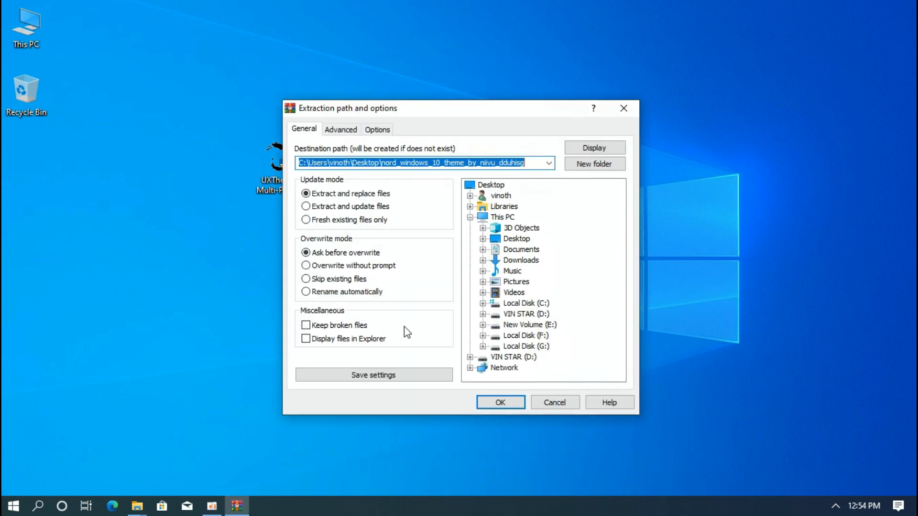
pyautogui.click(491, 401)
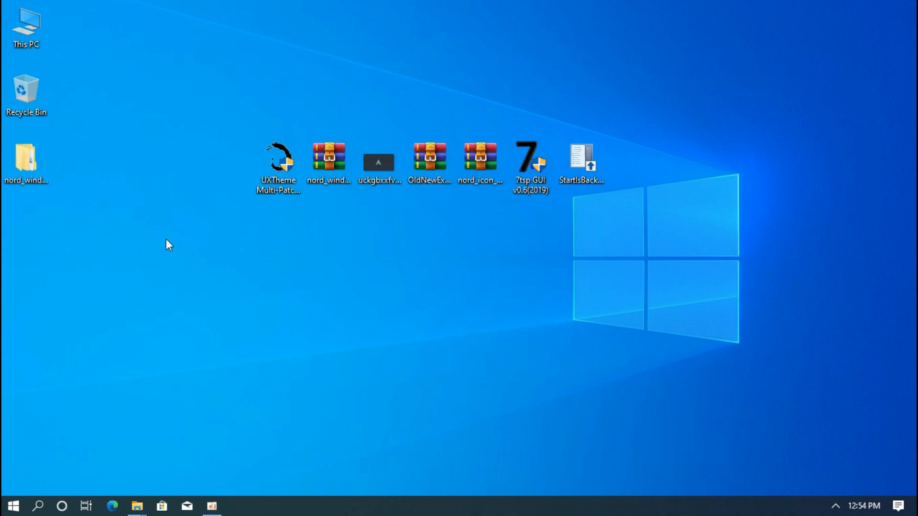
# Step: Open the Themes folder within Nord Windows 10 Theme UPDATE DEC 15 2020 in the extracted theme folder
pyautogui.doubleClick(37, 166)
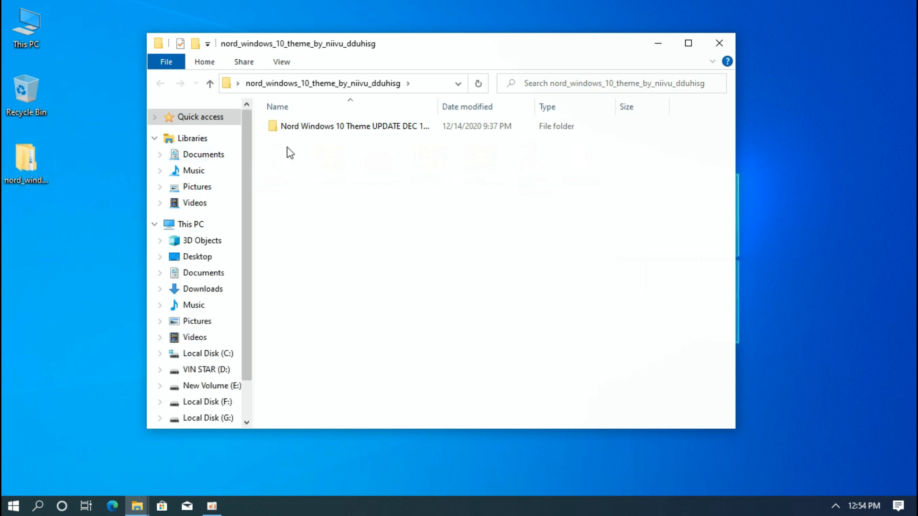
pyautogui.click(318, 128)
pyautogui.doubleClick(318, 128)
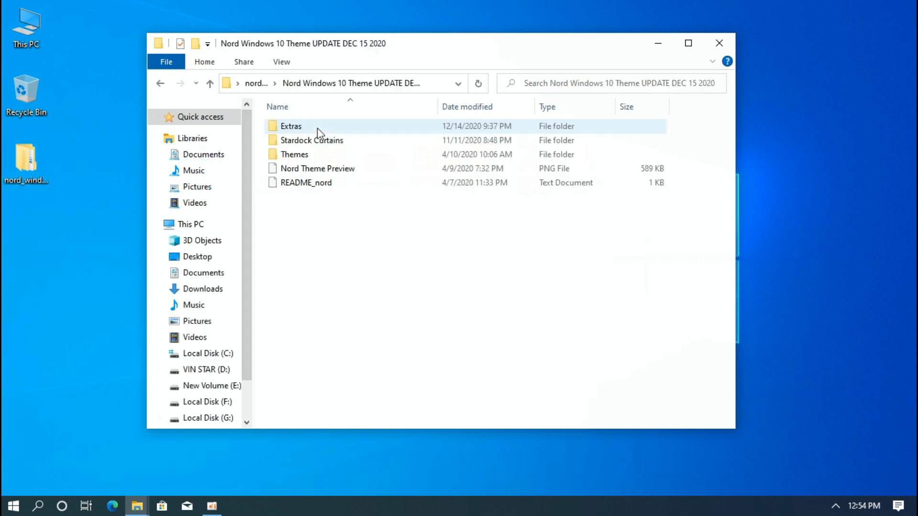
pyautogui.click(296, 155)
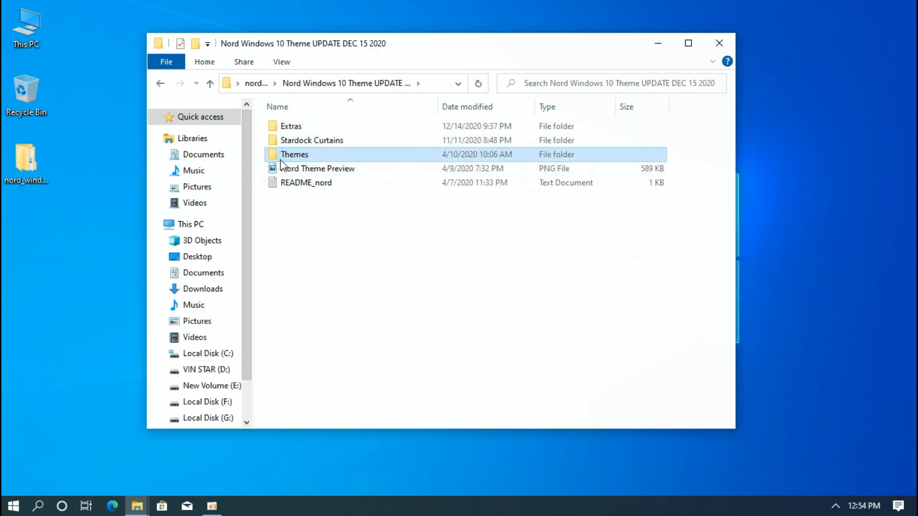
pyautogui.doubleClick(285, 154)
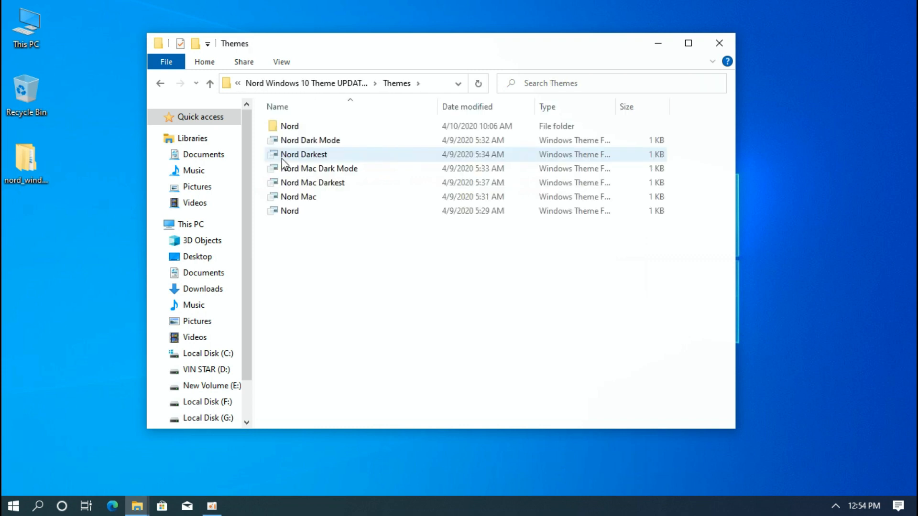
# Step: Copy the Nord folder and all the Nord theme files from the extracted Themes folder
pyautogui.moveTo(293, 246); pyautogui.dragTo(302, 124)
pyautogui.rightClick(302, 125)
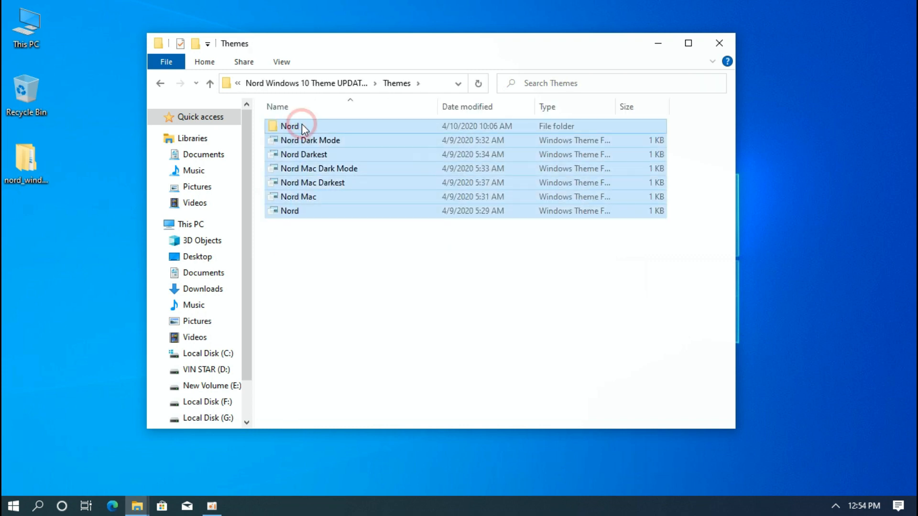
pyautogui.click(333, 326)
# Step: Open the Windows\Resources\Themes folder on Local Disk (C:)
pyautogui.click(213, 228)
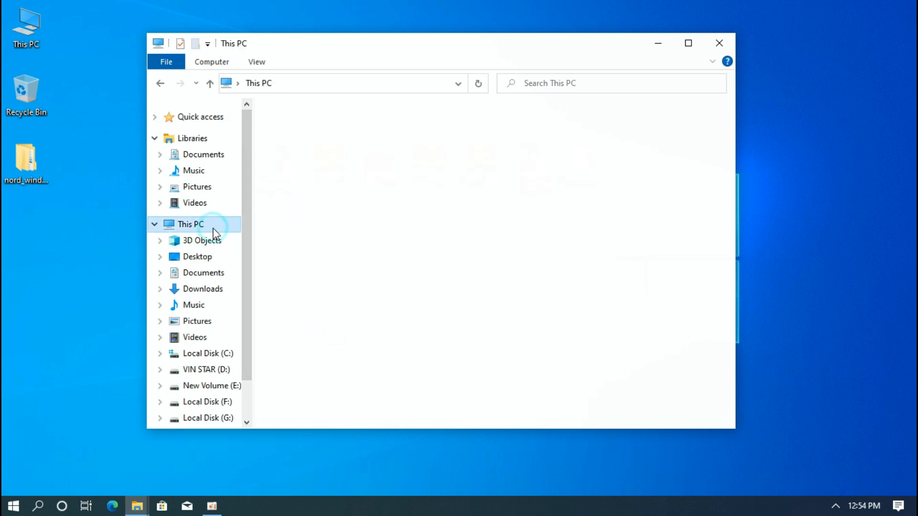
pyautogui.click(336, 309)
pyautogui.doubleClick(336, 310)
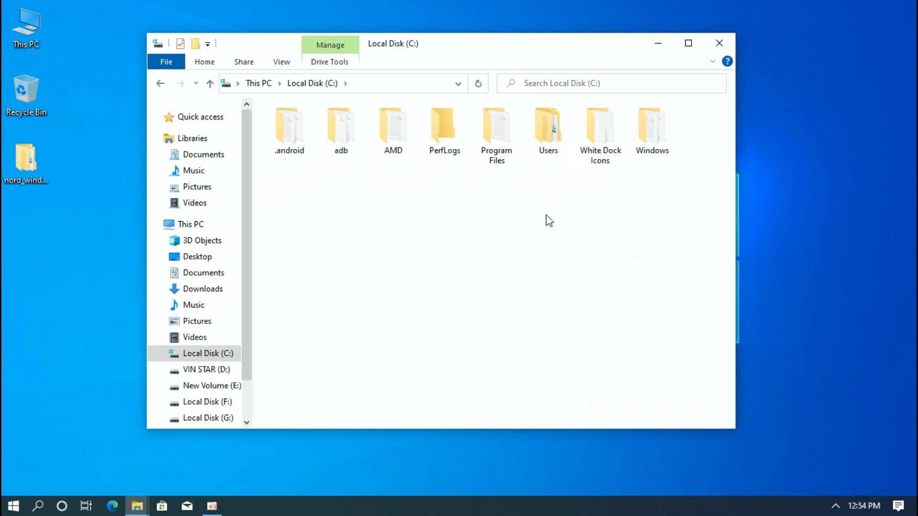
pyautogui.doubleClick(654, 156)
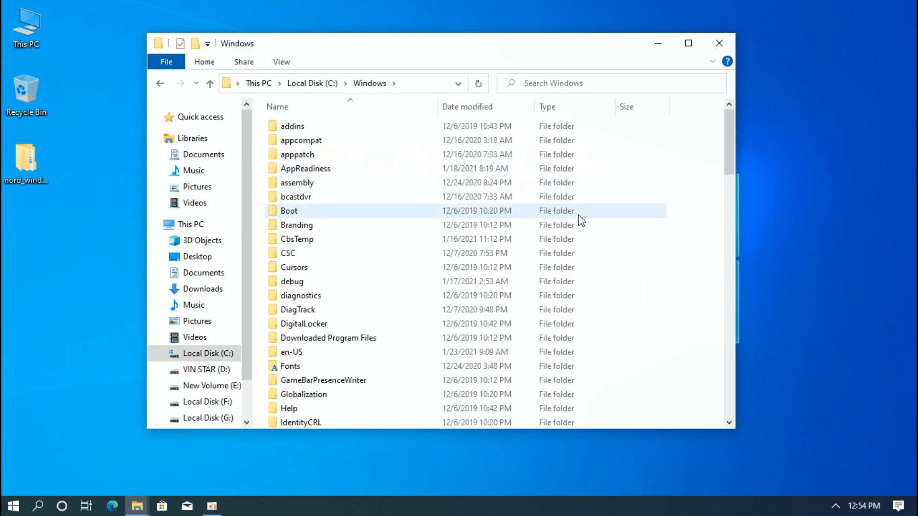
pyautogui.scroll(-8, 568, 224)
pyautogui.scroll(-4, 471, 249)
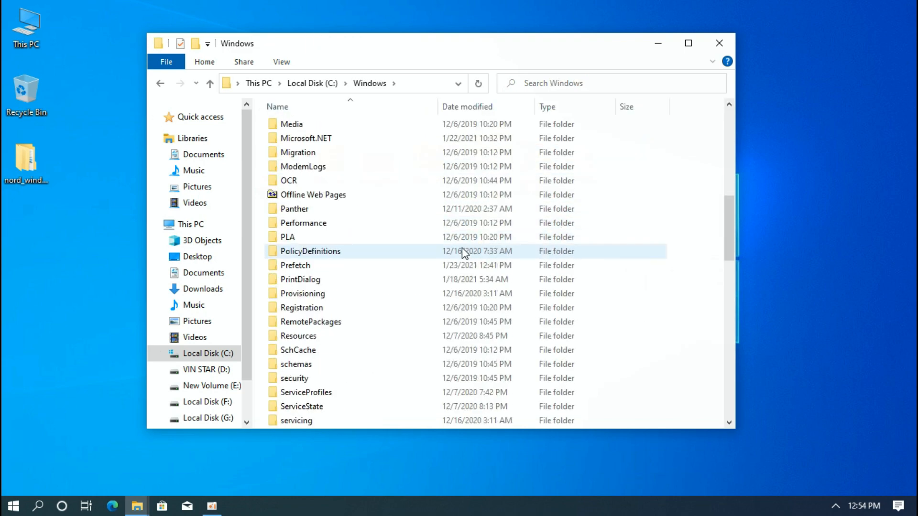
pyautogui.click(317, 254)
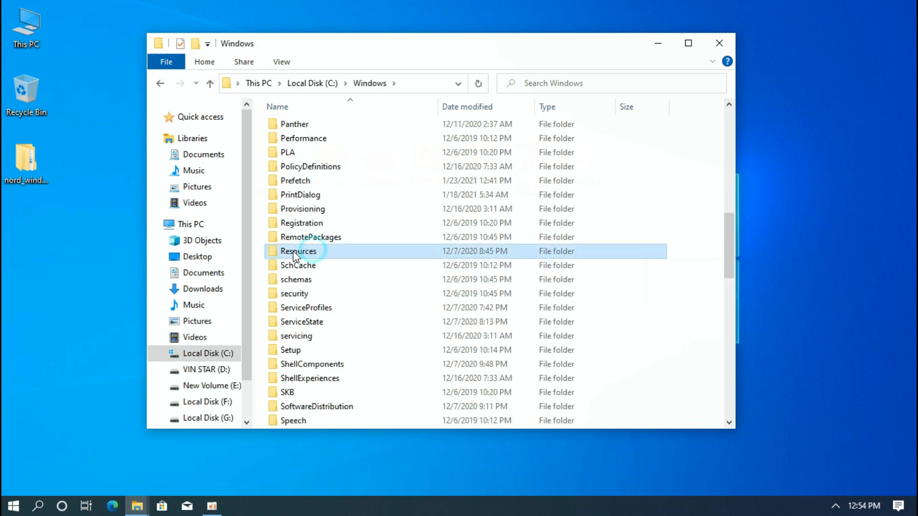
pyautogui.doubleClick(306, 258)
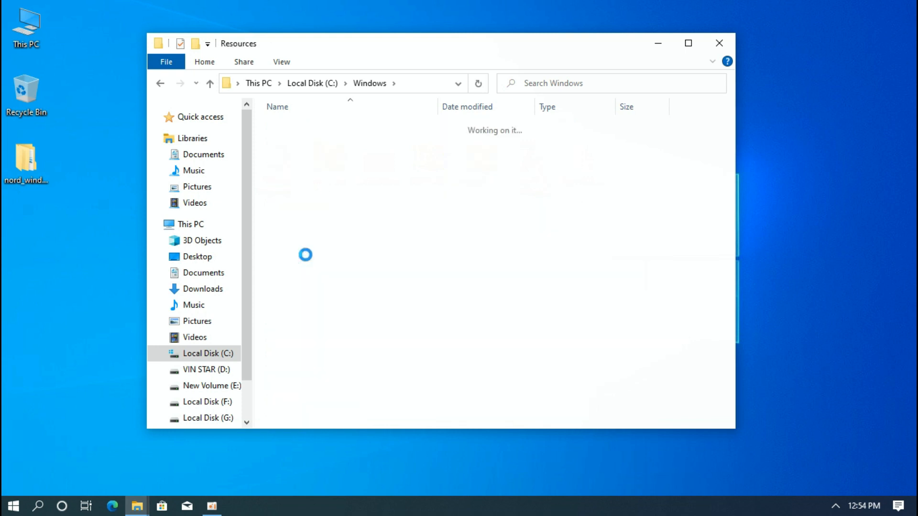
pyautogui.doubleClick(306, 145)
# Step: Paste the copied Nord folder and theme files into Windows\Resources\Themes and close the folder window
pyautogui.rightClick(311, 170)
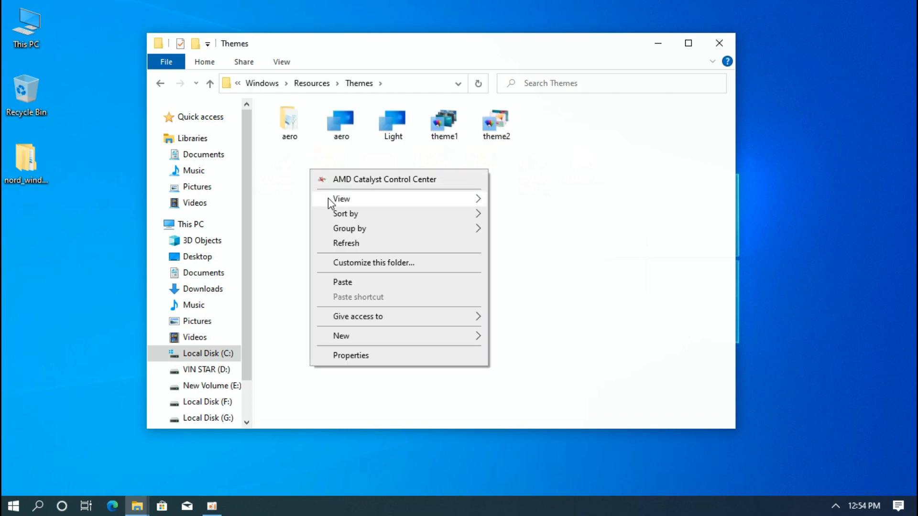
pyautogui.click(342, 280)
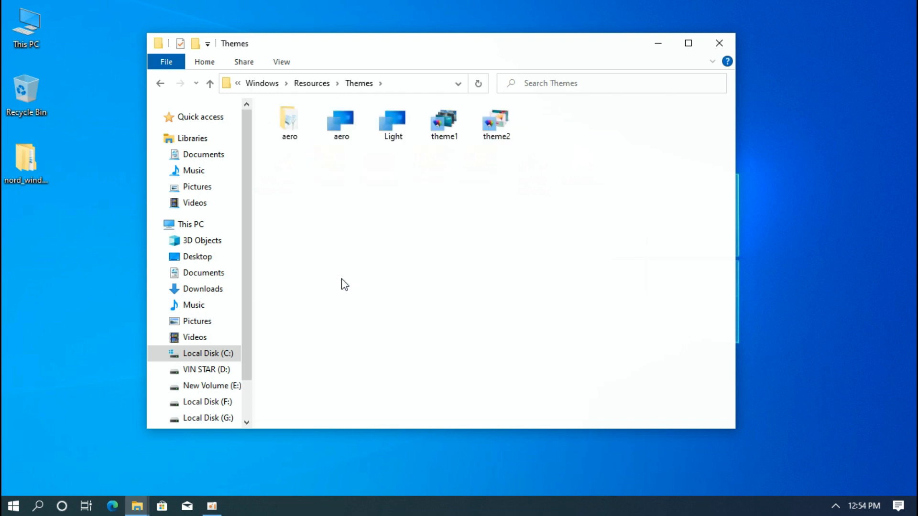
pyautogui.click(336, 170)
pyautogui.click(412, 194)
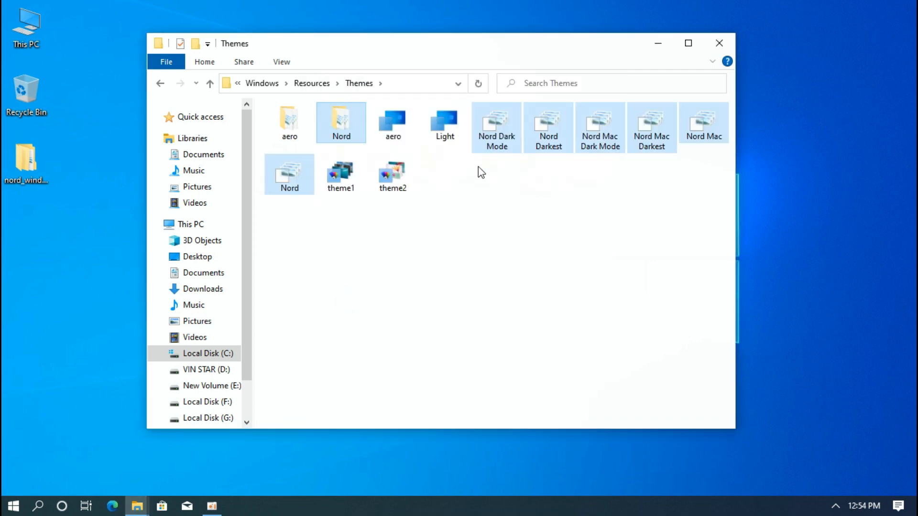
pyautogui.click(732, 39)
# Step: Apply the Nord Dark Mode theme in the Personalization settings and close Settings
pyautogui.rightClick(733, 39)
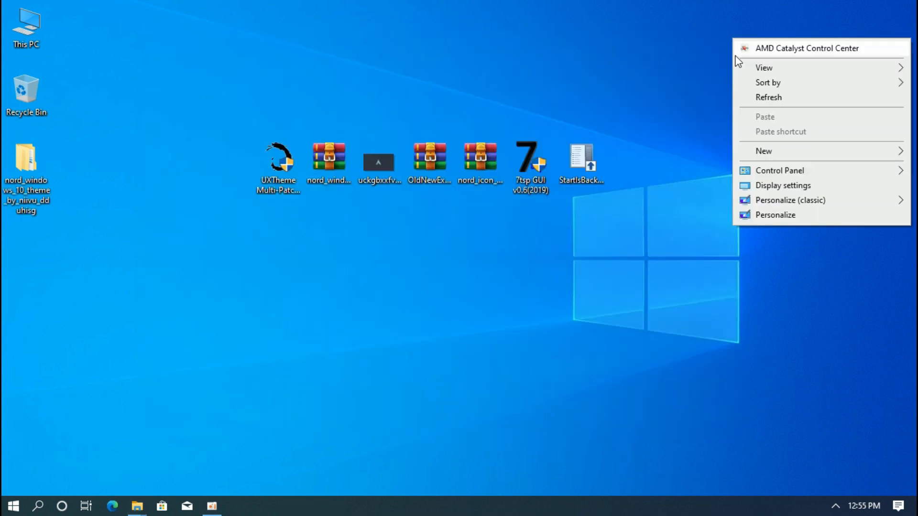
pyautogui.click(747, 219)
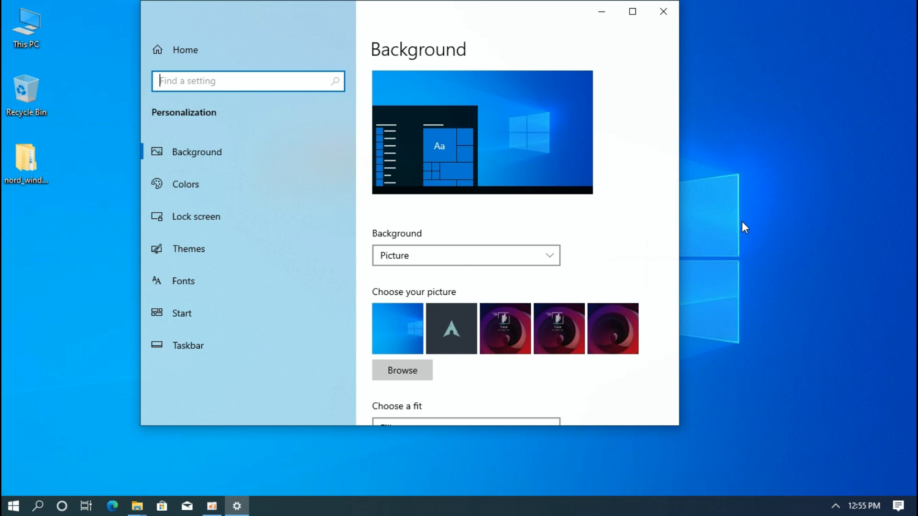
pyautogui.click(305, 244)
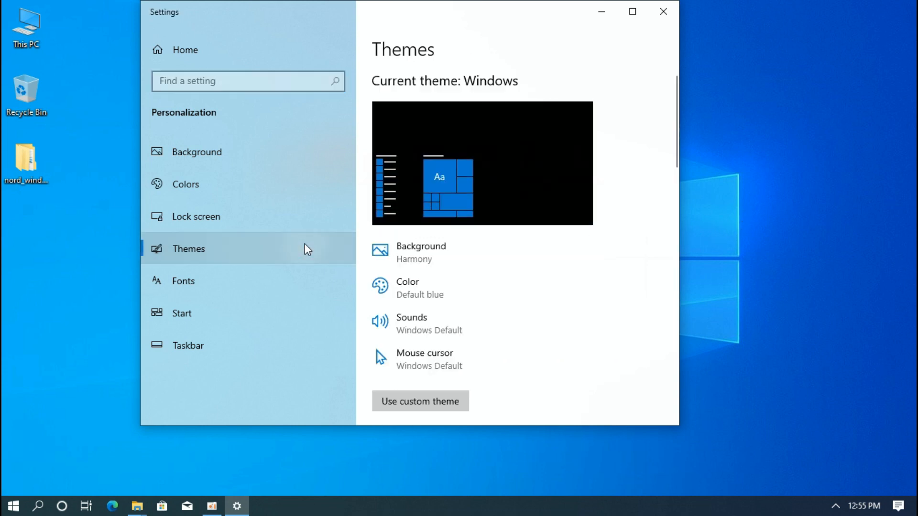
pyautogui.scroll(-2, 415, 255)
pyautogui.scroll(-10, 414, 256)
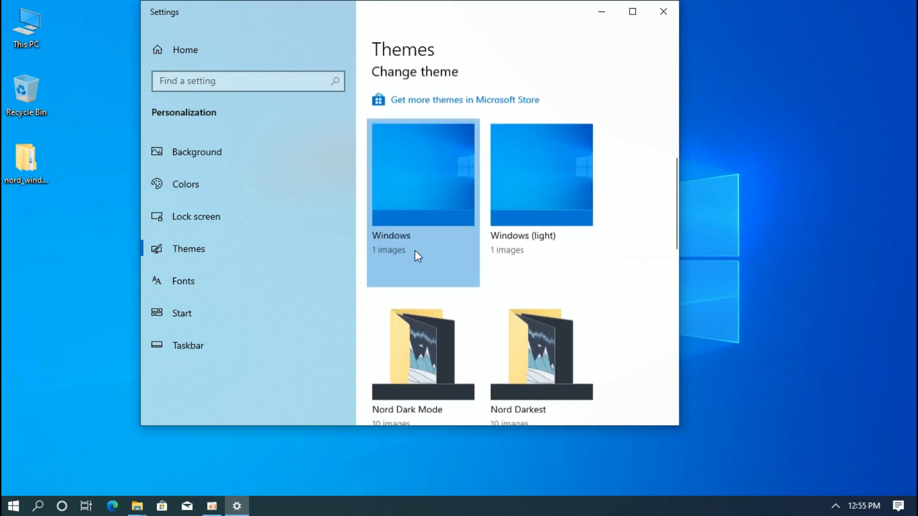
pyautogui.scroll(1, 415, 255)
pyautogui.scroll(1, 415, 251)
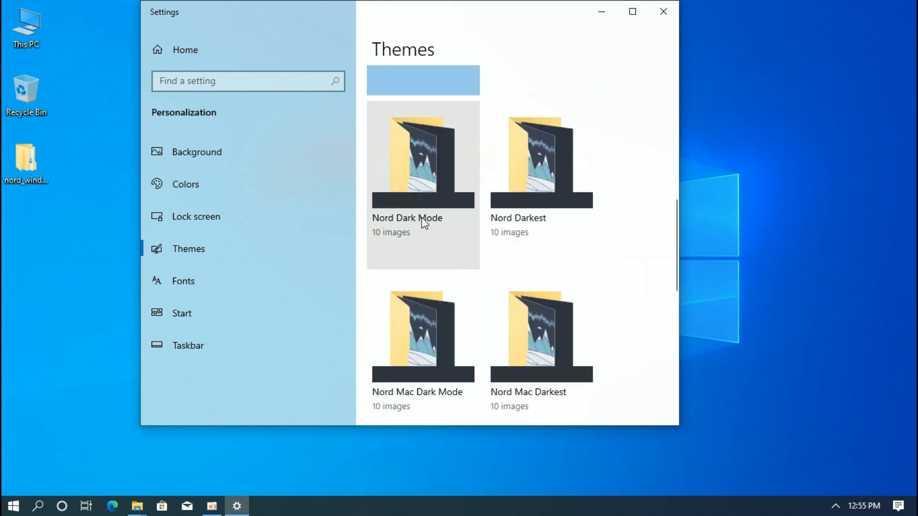
pyautogui.click(421, 220)
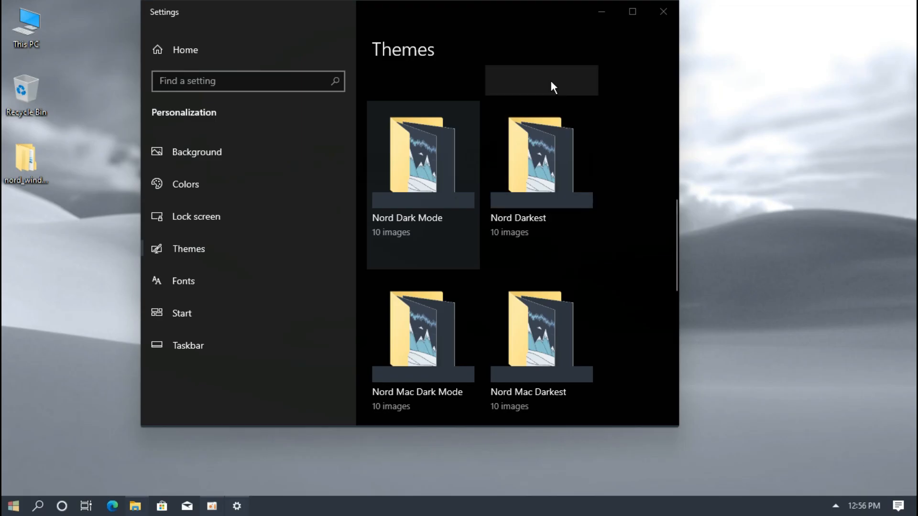
pyautogui.click(650, 11)
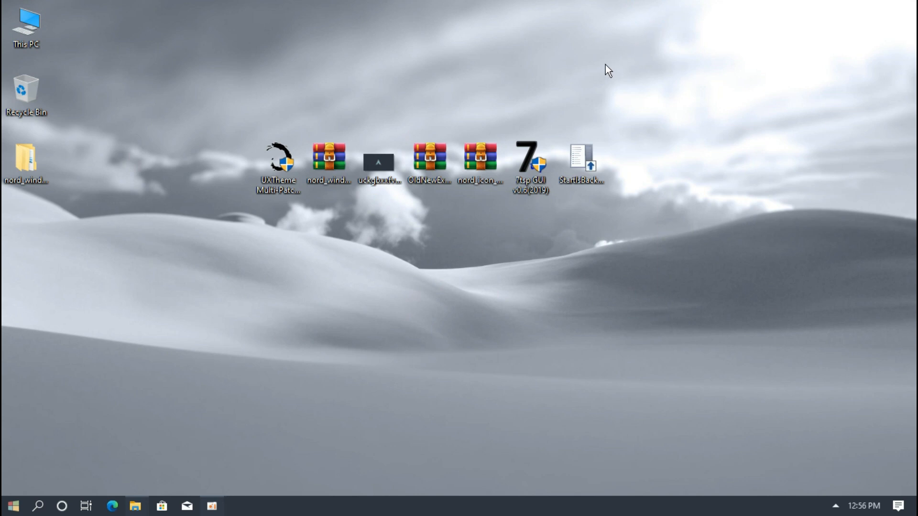
# Step: Set the uckgbxxfvdr21 image as the desktop background
pyautogui.rightClick(382, 162)
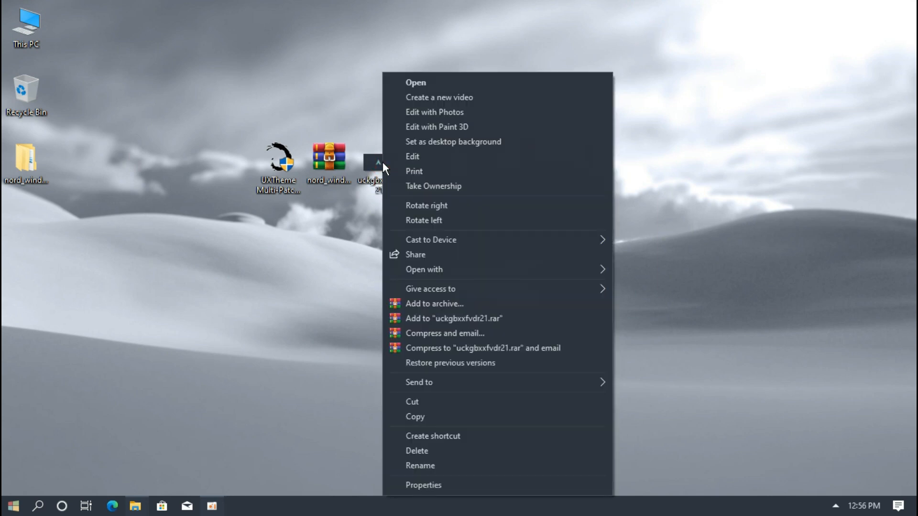
pyautogui.click(403, 142)
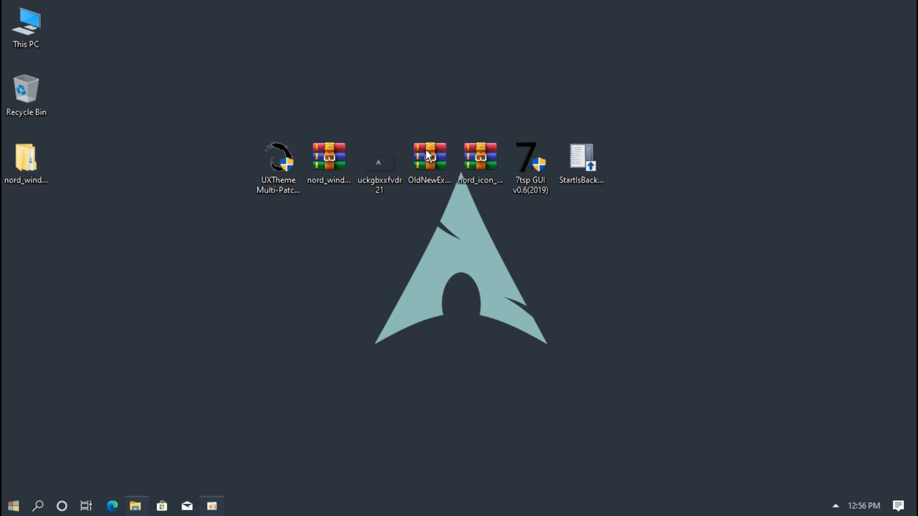
# Step: Extract the OldNewExplorer archive into a folder of the same name on the desktop
pyautogui.rightClick(427, 154)
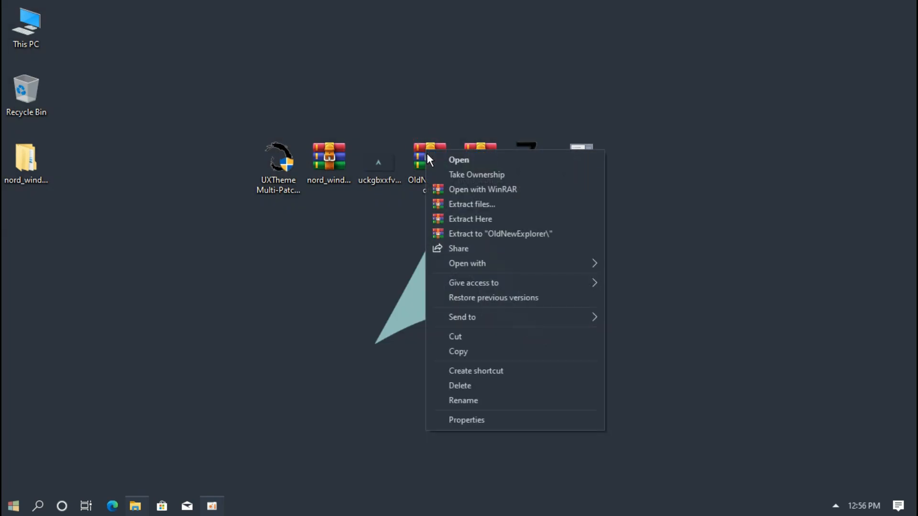
pyautogui.click(443, 203)
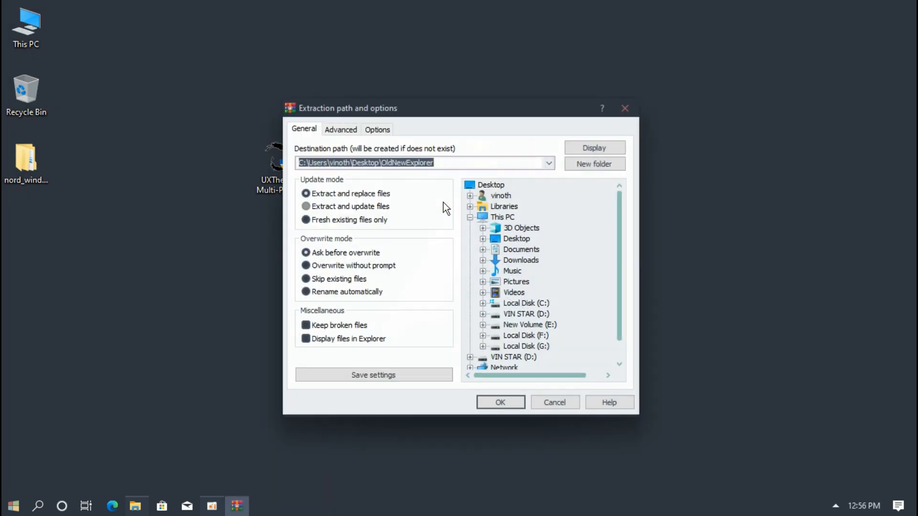
pyautogui.click(499, 404)
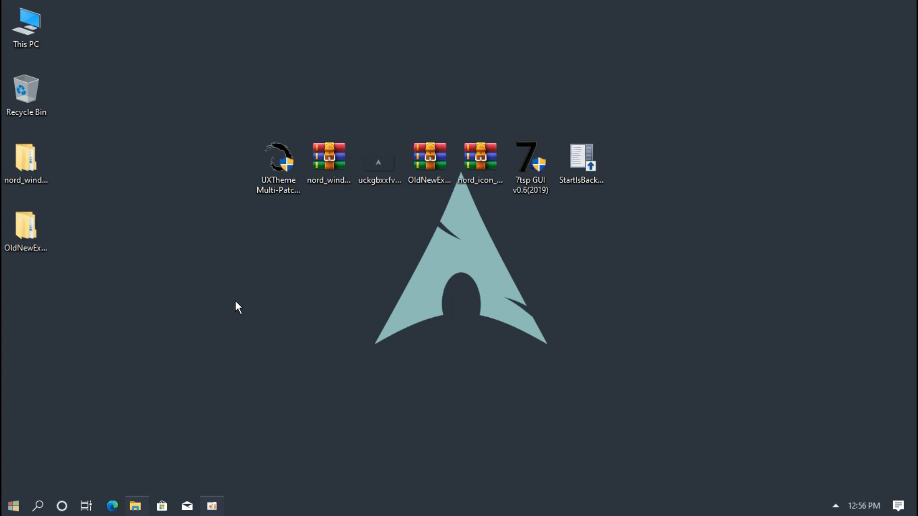
# Step: Run OldNewExplorerCfg and enable classical drive grouping, libraries instead of This PC folders, the command bar, navigation bar glass and alternate navigation buttons
pyautogui.doubleClick(42, 231)
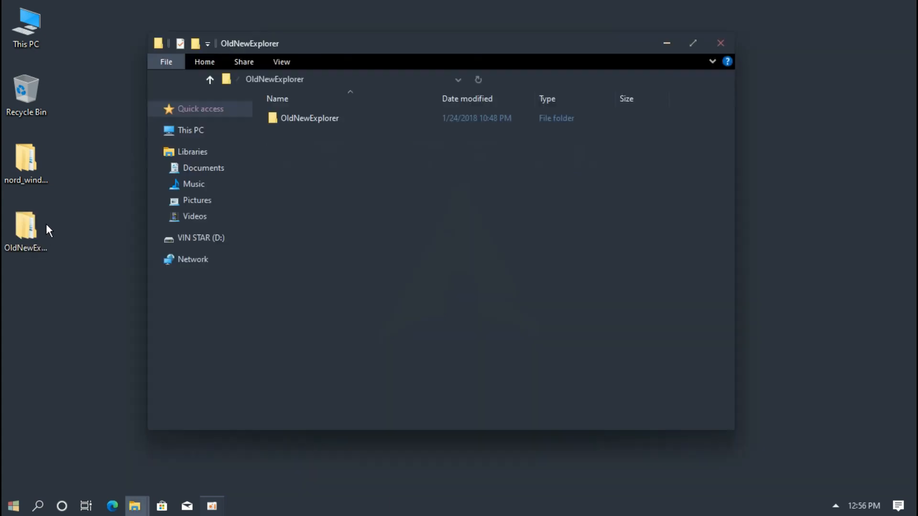
pyautogui.doubleClick(303, 122)
pyautogui.doubleClick(305, 144)
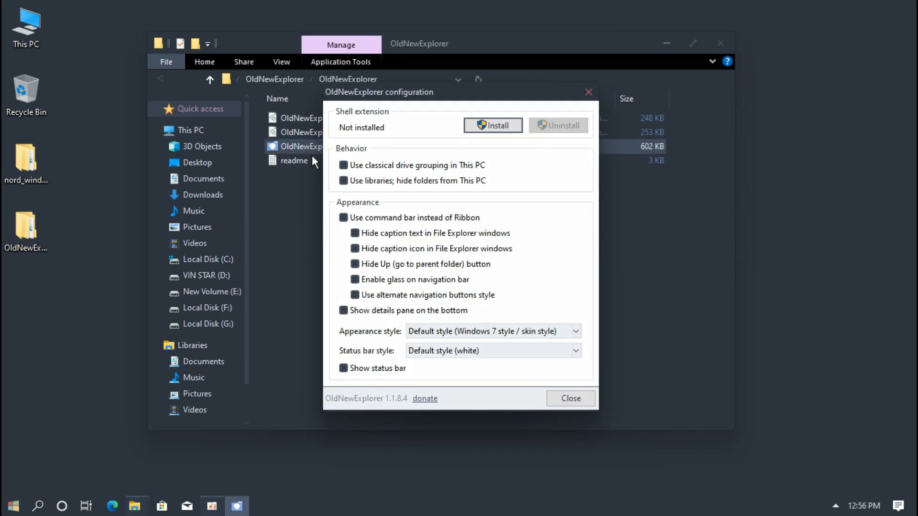
pyautogui.click(343, 165)
pyautogui.click(343, 181)
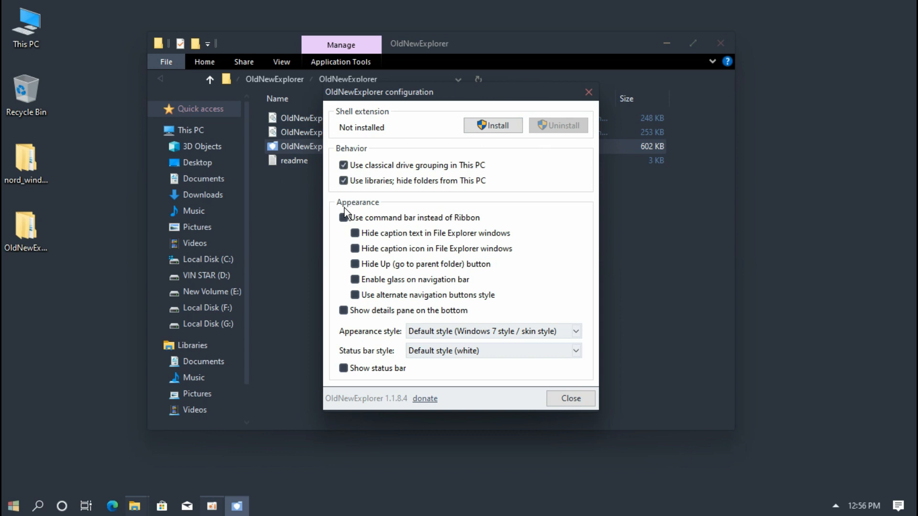
pyautogui.click(344, 218)
pyautogui.click(356, 282)
pyautogui.click(355, 295)
# Step: Install the OldNewExplorer shell extension and close its configuration and folder windows
pyautogui.click(470, 129)
pyautogui.click(567, 403)
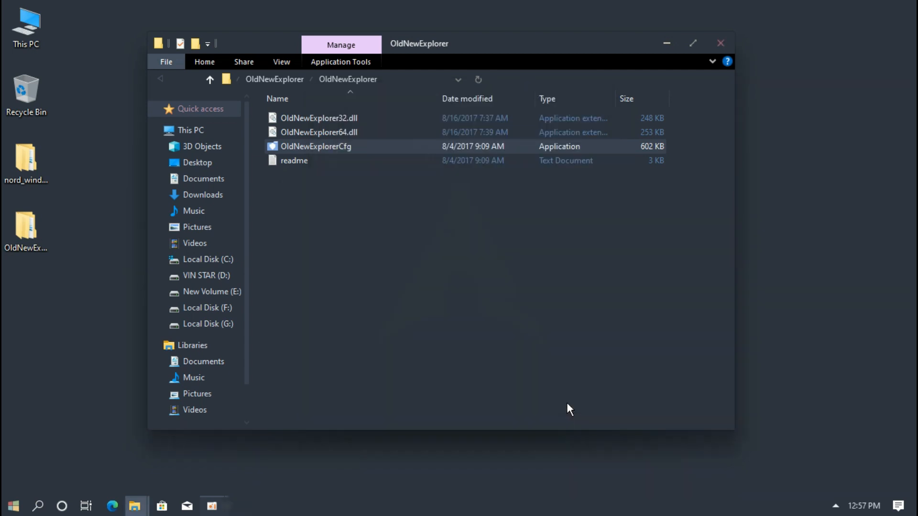
pyautogui.click(730, 40)
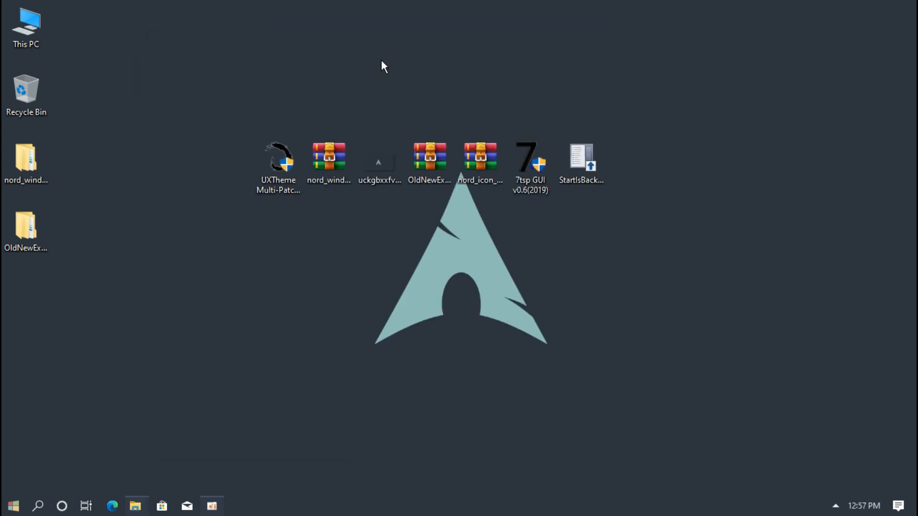
# Step: Open This PC to check the customized File Explorer layout, and close the window
pyautogui.doubleClick(44, 30)
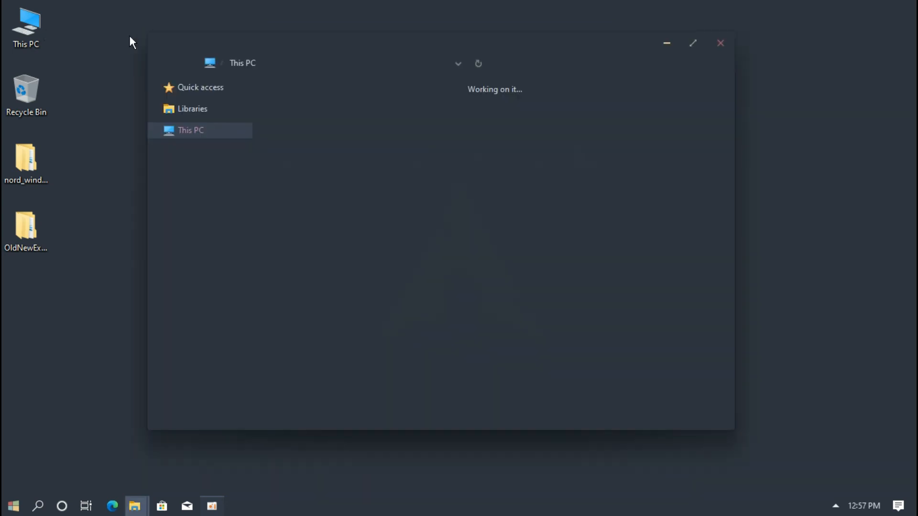
pyautogui.moveTo(211, 45)
pyautogui.mouseDown()
pyautogui.moveTo(152, 39)
pyautogui.moveTo(202, 51)
pyautogui.mouseUp()
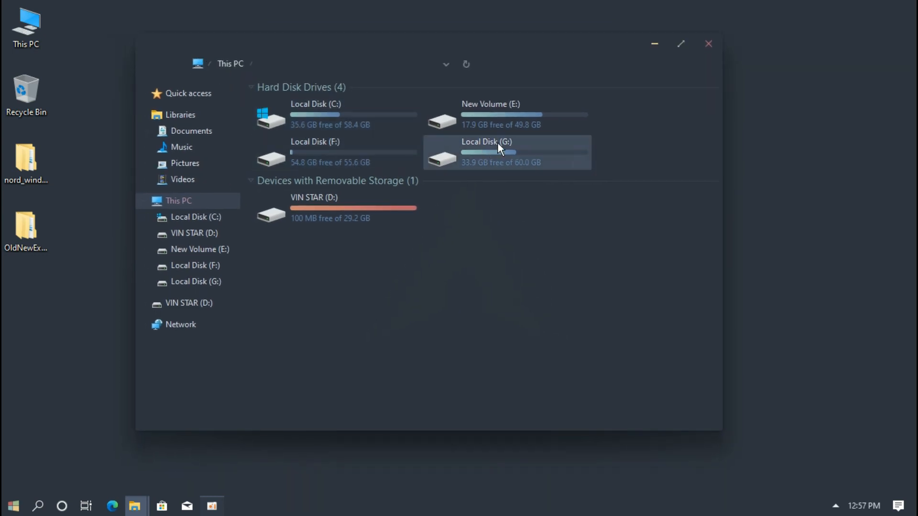
pyautogui.click(708, 46)
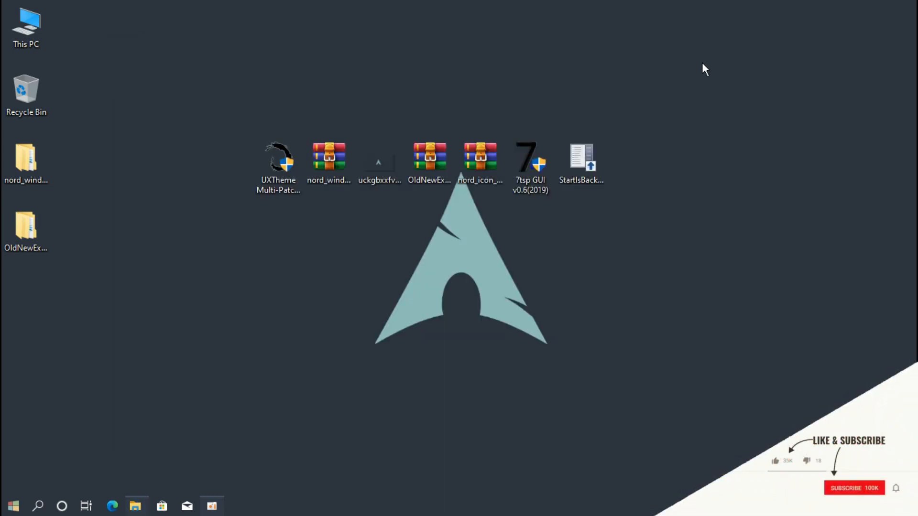
# Step: Extract the nord_icon_theme_by_niivu_dduhi0c archive into a folder of the same name on the desktop
pyautogui.rightClick(480, 163)
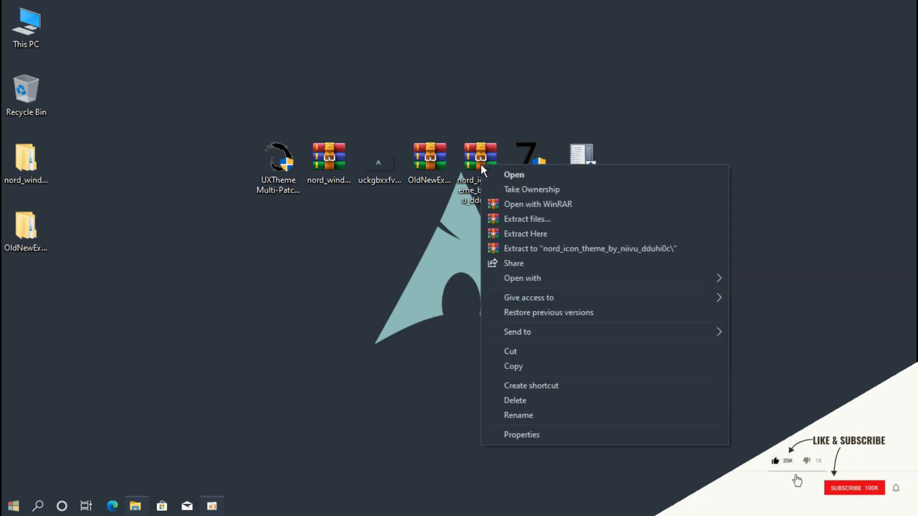
pyautogui.click(505, 219)
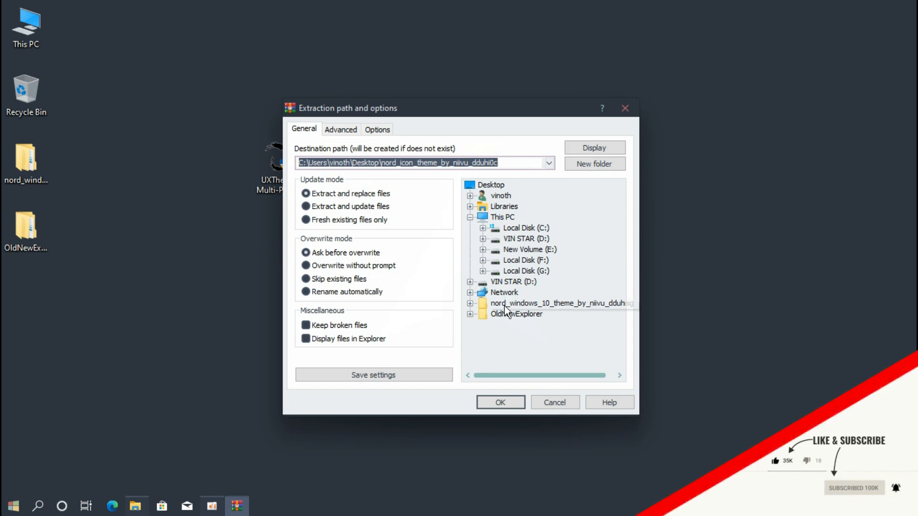
pyautogui.click(504, 399)
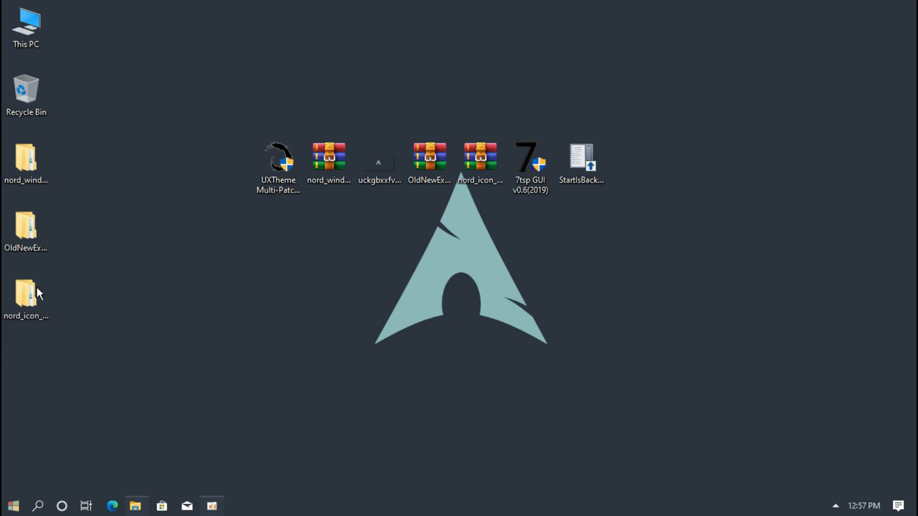
# Step: Open the Nord 7TSP folder within Nord Icon Theme UPDATE in the extracted icon theme folder
pyautogui.doubleClick(26, 293)
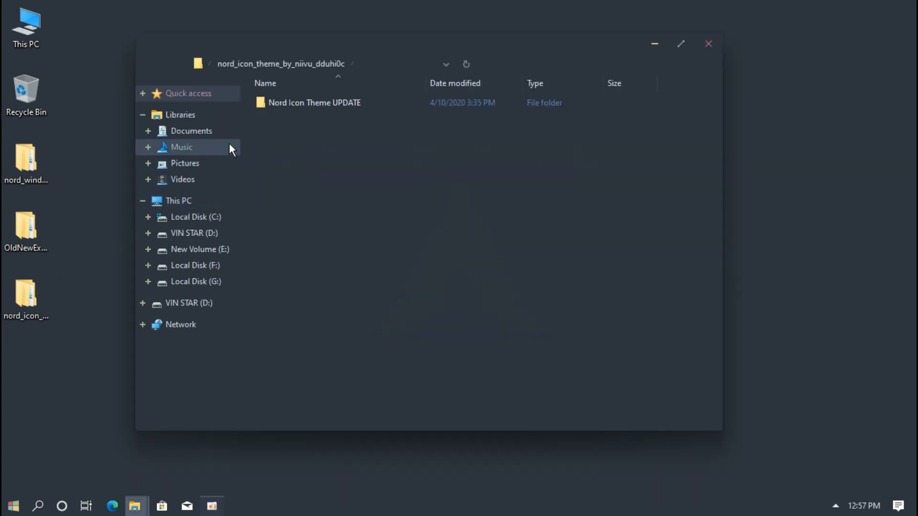
pyautogui.doubleClick(276, 105)
pyautogui.doubleClick(283, 103)
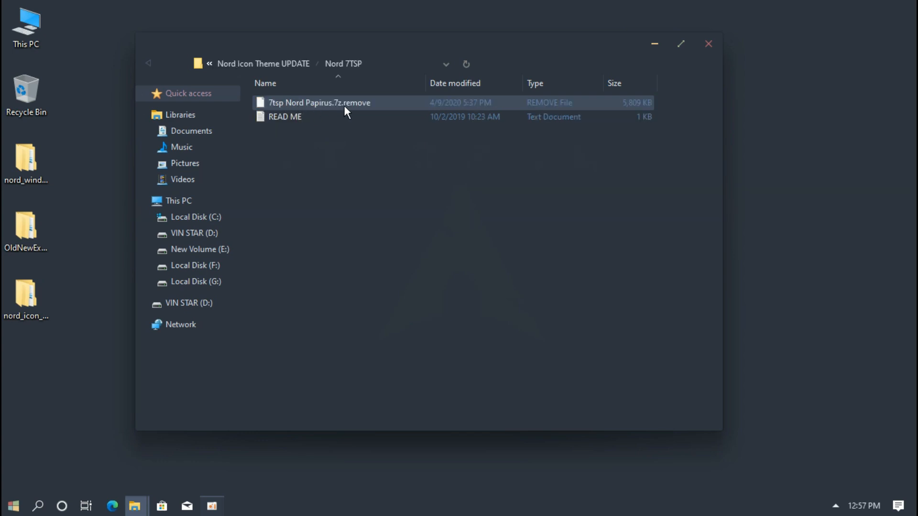
# Step: Rename 7tsp Nord Papirus.7z.remove to 7tsp Nord Papirus.7z, accept the extension change, and close the folder window
pyautogui.click(362, 104)
pyautogui.rightClick(363, 105)
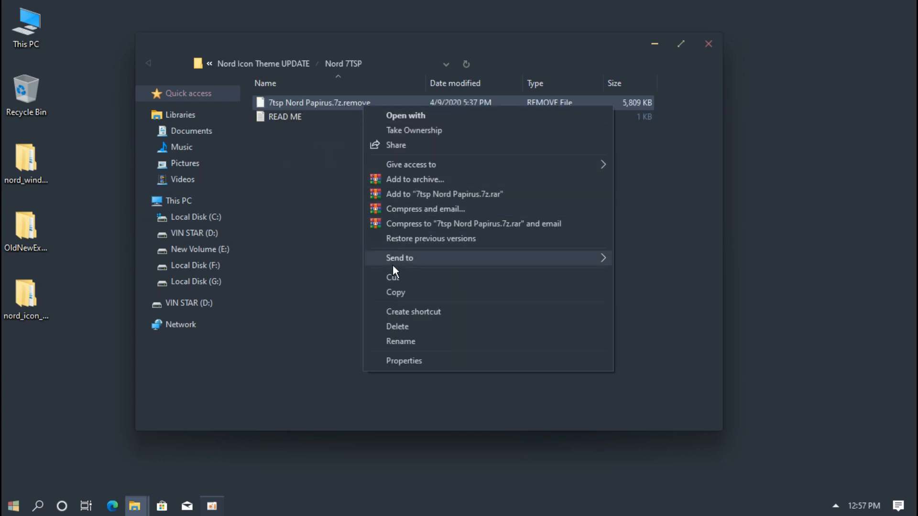
pyautogui.click(394, 341)
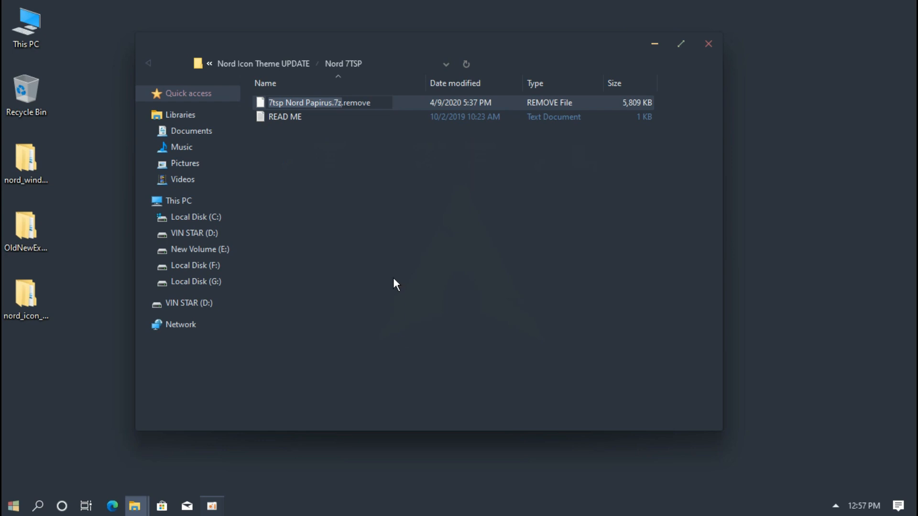
pyautogui.click(372, 103)
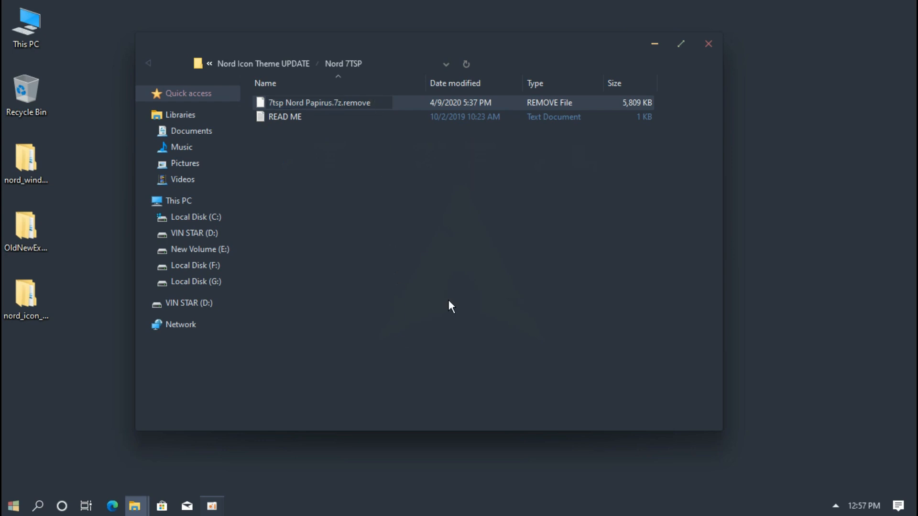
pyautogui.press('BackSpace')
pyautogui.press('BackSpace')
pyautogui.press('BackSpace')
pyautogui.press('BackSpace')
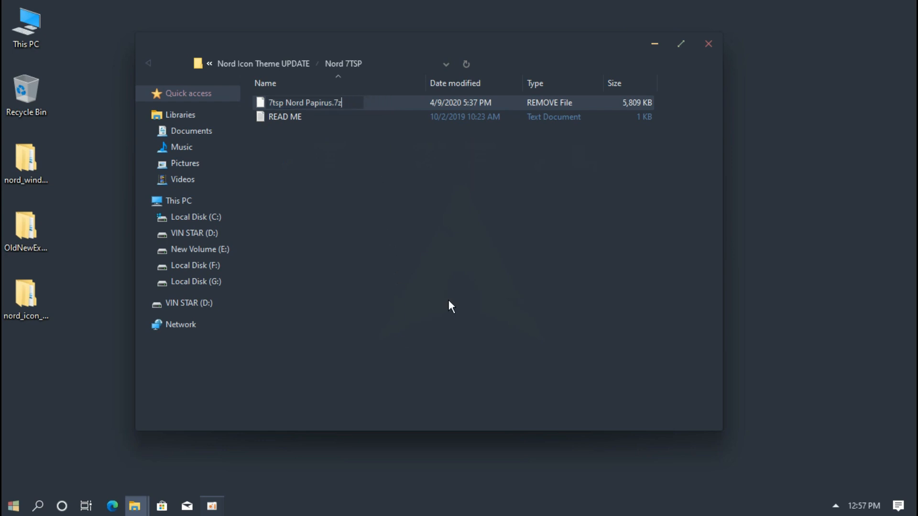
pyautogui.press('Return')
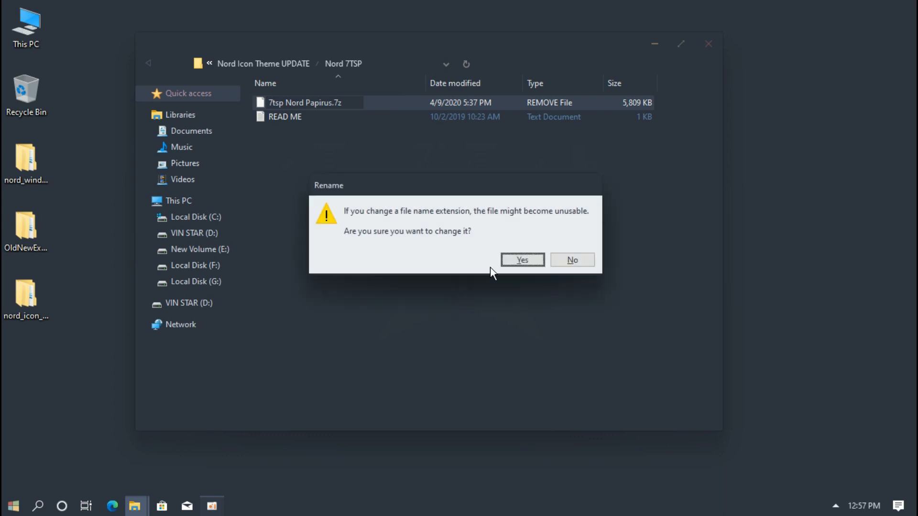
pyautogui.click(526, 261)
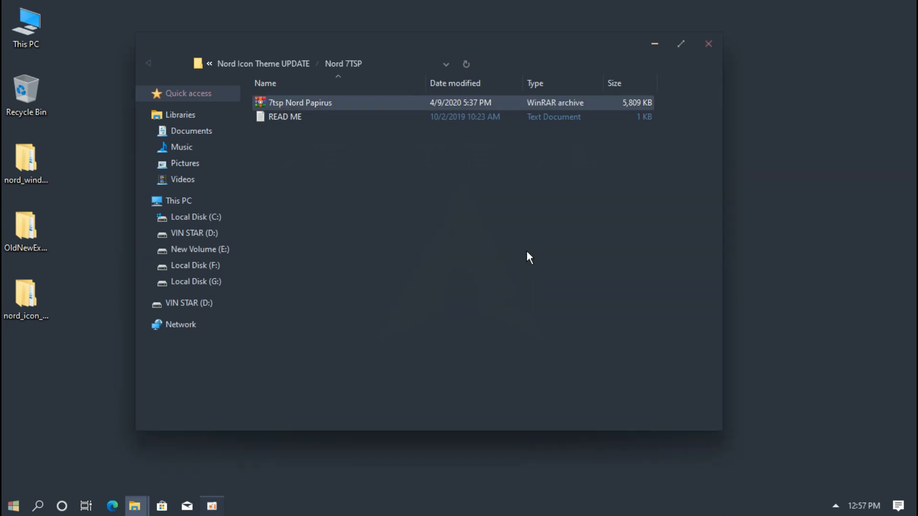
pyautogui.click(709, 44)
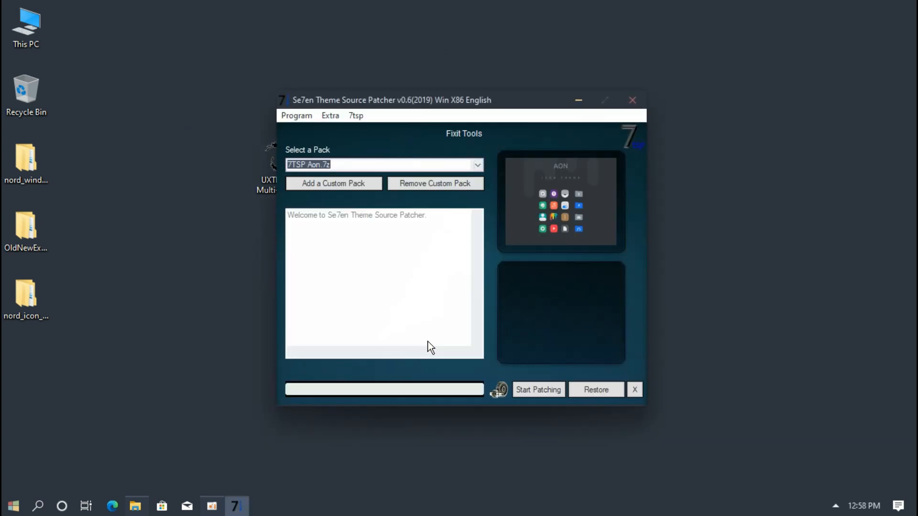
# Step: Add 7tsp Nord Papirus.7z from the Nord 7TSP folder as a custom pack in Se7en Theme Source Patcher
pyautogui.click(369, 185)
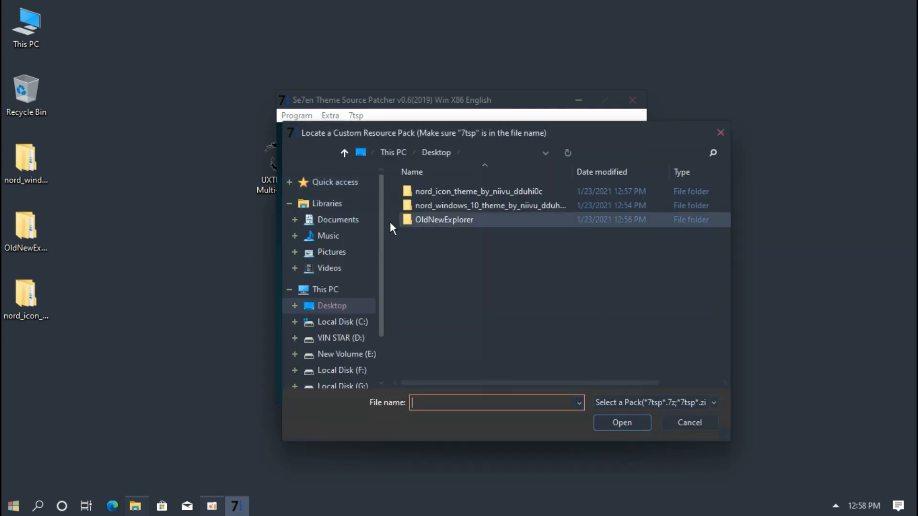
pyautogui.click(445, 195)
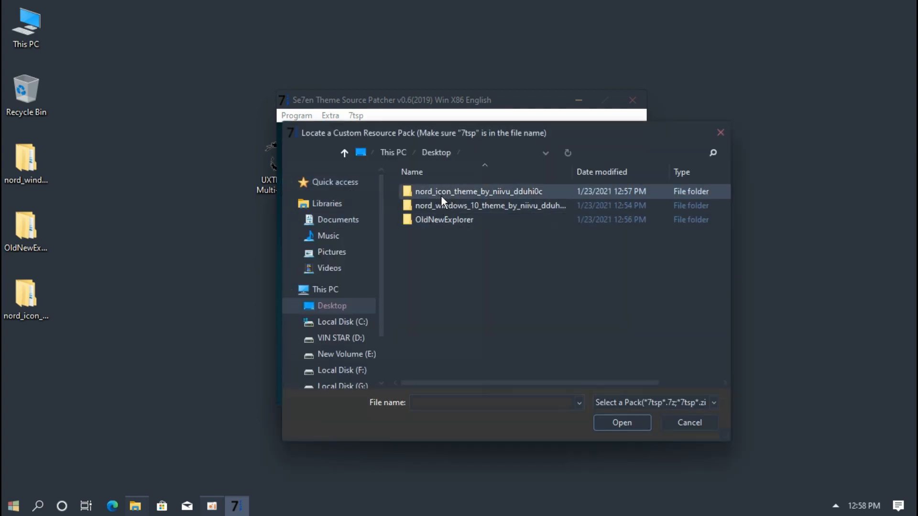
pyautogui.doubleClick(446, 196)
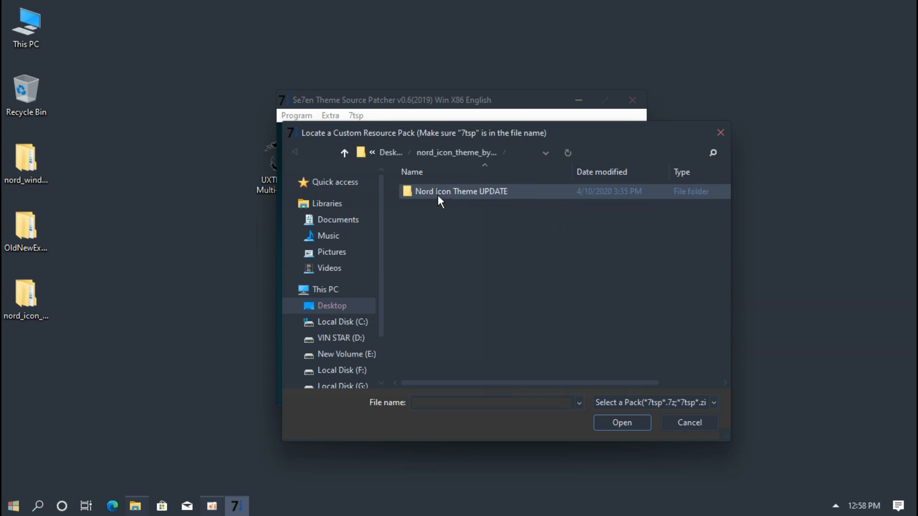
pyautogui.doubleClick(437, 194)
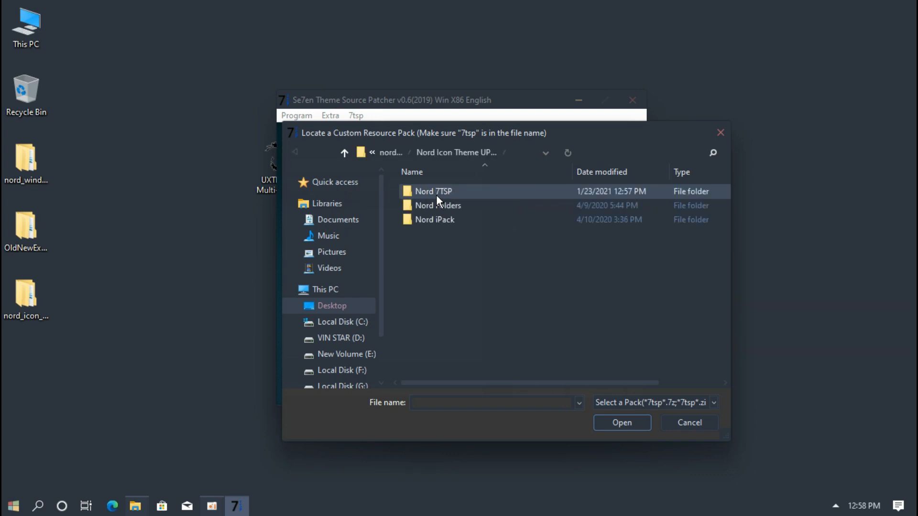
pyautogui.doubleClick(436, 194)
pyautogui.doubleClick(436, 192)
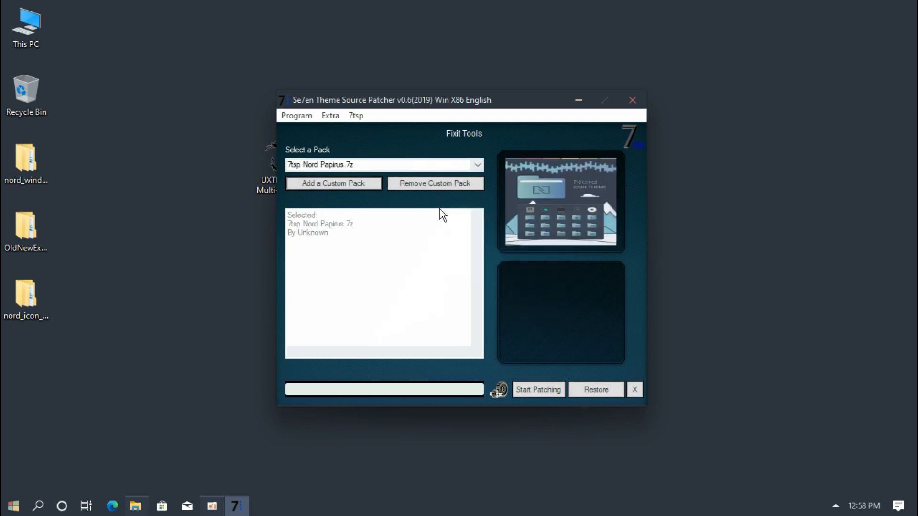
# Step: Patch the system with the 7tsp Nord Papirus.7z icon pack and dismiss the completion message
pyautogui.click(533, 388)
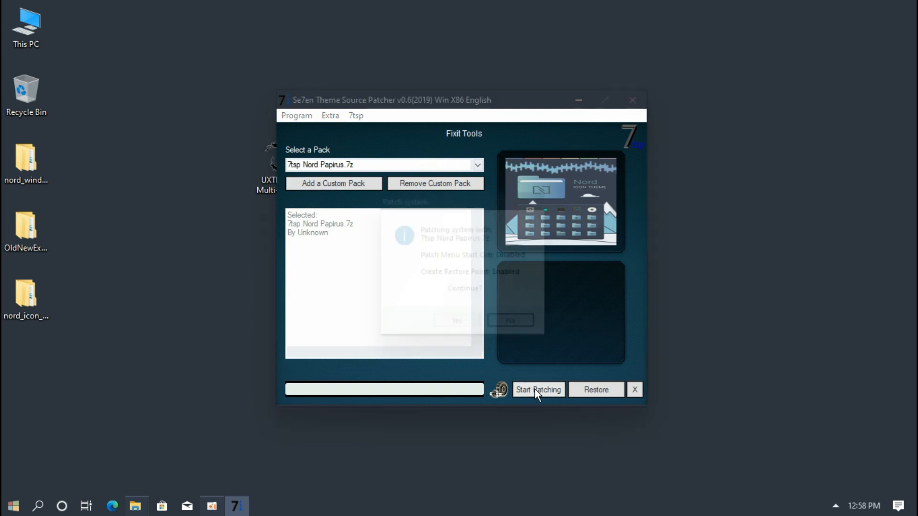
pyautogui.click(467, 323)
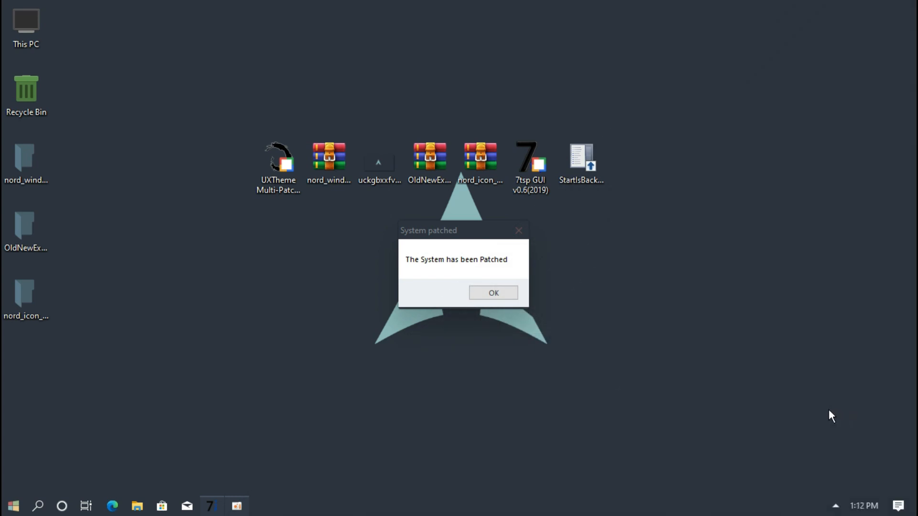
pyautogui.click(505, 293)
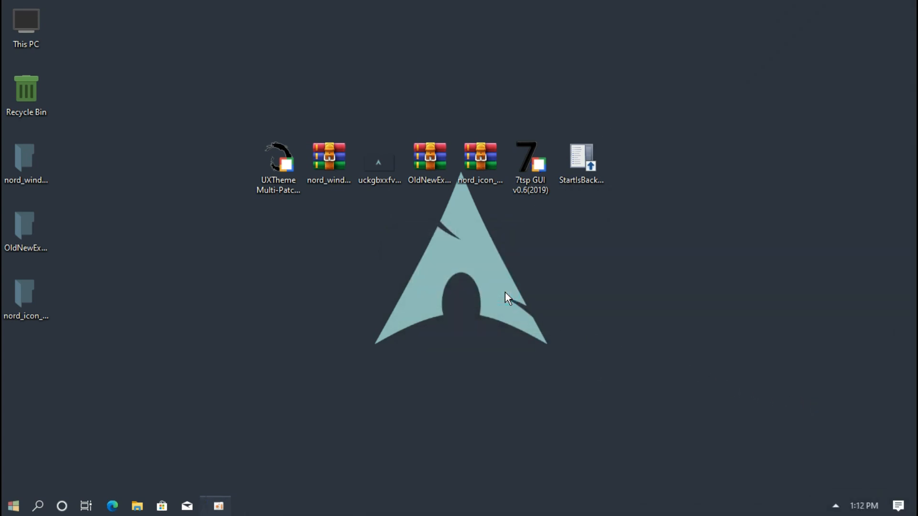
# Step: Check the new icons in This PC, Quick access and Libraries, and close the File Explorer window
pyautogui.doubleClick(45, 34)
pyautogui.moveTo(219, 47); pyautogui.dragTo(241, 58)
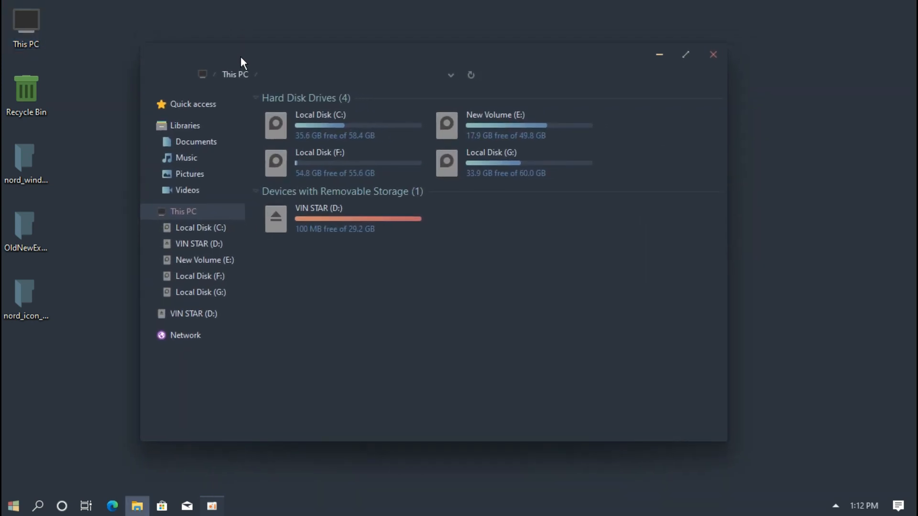
pyautogui.click(226, 107)
pyautogui.click(221, 124)
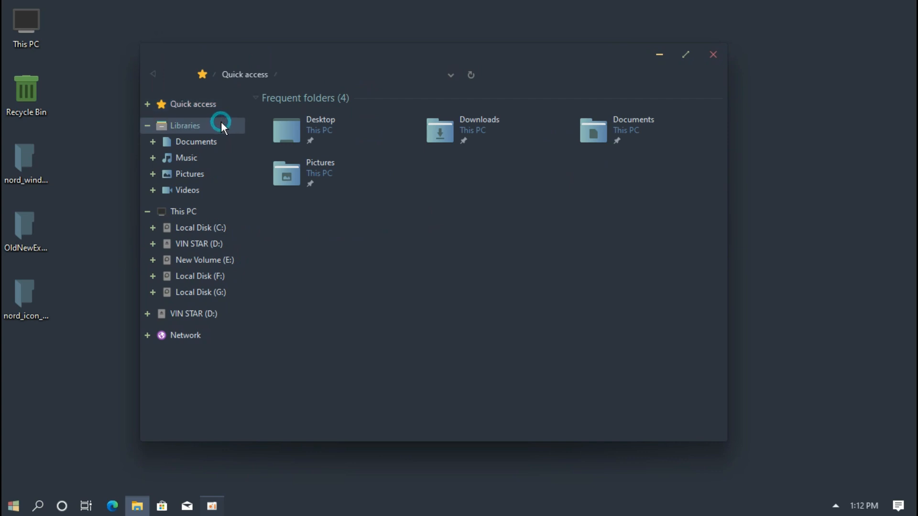
pyautogui.click(204, 211)
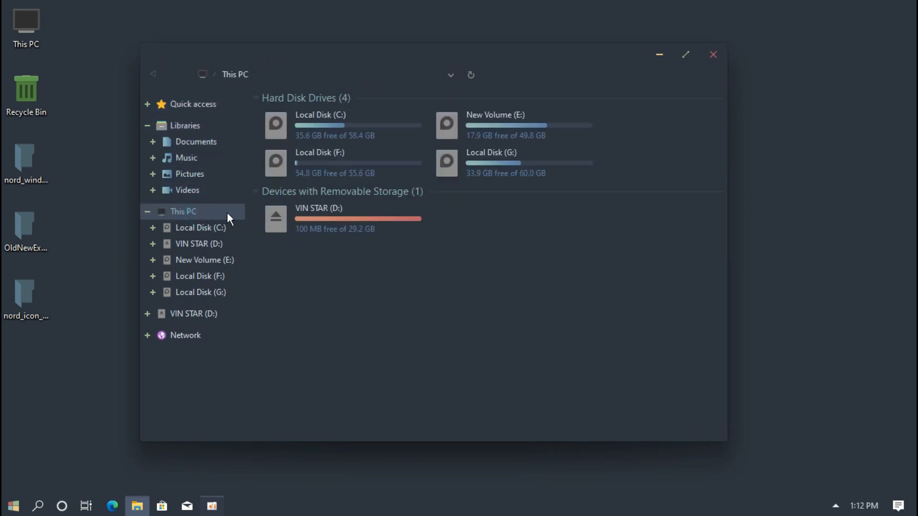
pyautogui.click(147, 73)
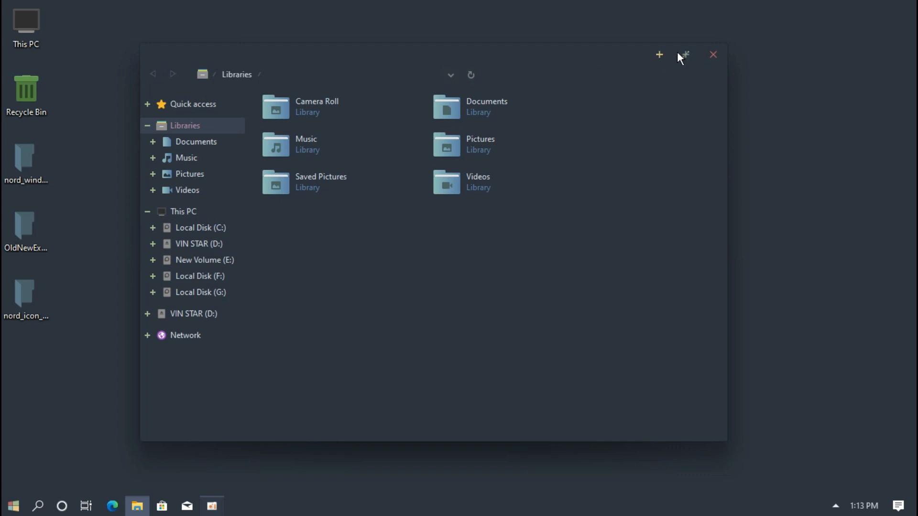
pyautogui.click(712, 54)
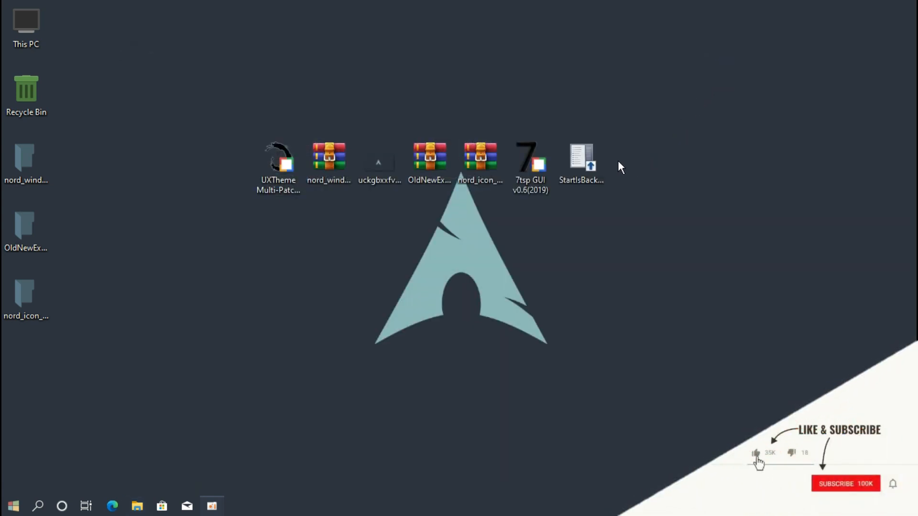
# Step: Run the StartIsBack setup from the desktop and choose the Nord Start menu style in its appearance settings
pyautogui.doubleClick(593, 160)
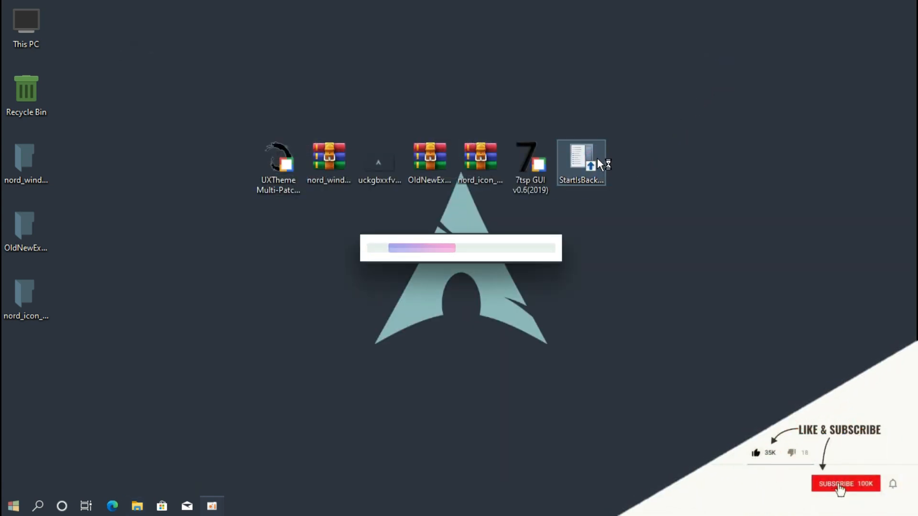
pyautogui.click(464, 217)
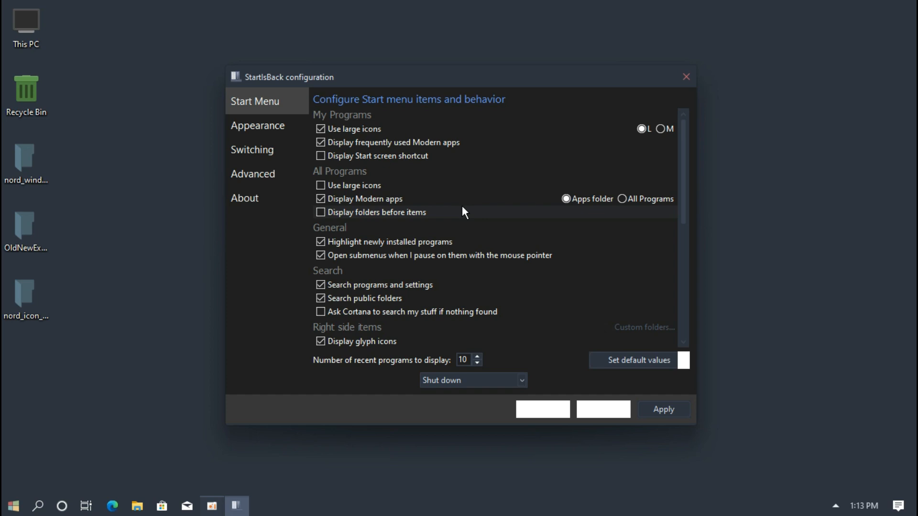
pyautogui.click(290, 128)
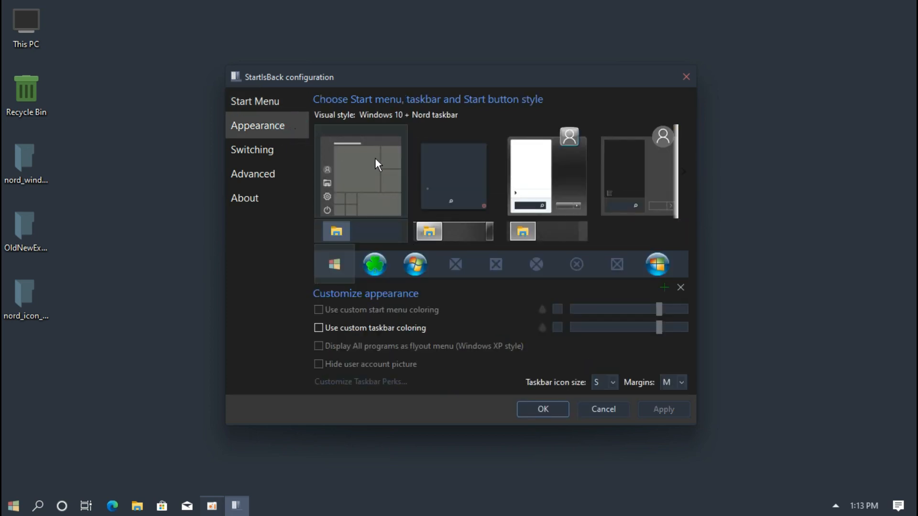
pyautogui.click(432, 174)
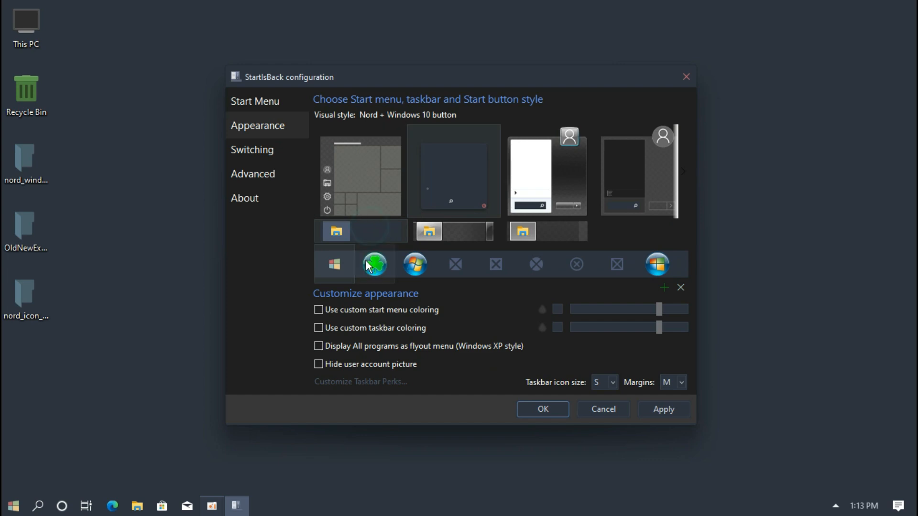
# Step: Apply centered task icons through StartIsBack's Taskbar Perks, and open the Start menu to check its style
pyautogui.click(362, 382)
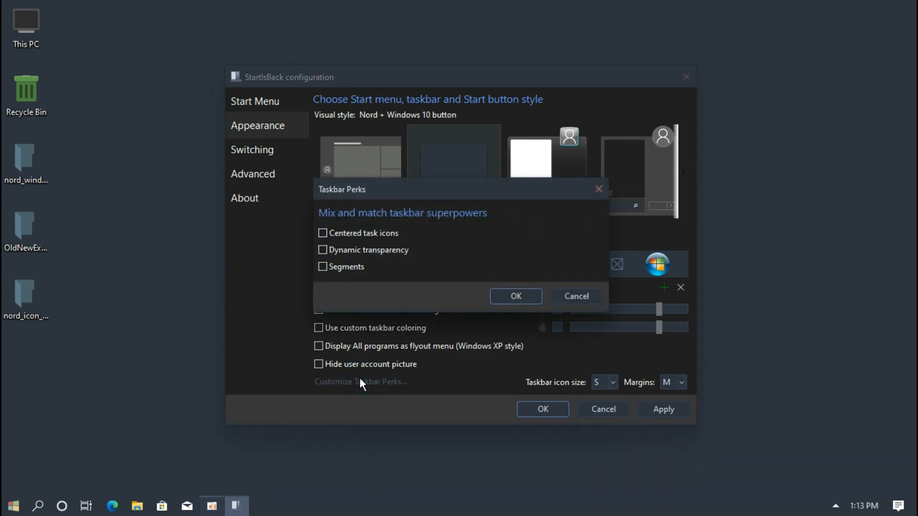
pyautogui.click(340, 234)
pyautogui.click(497, 294)
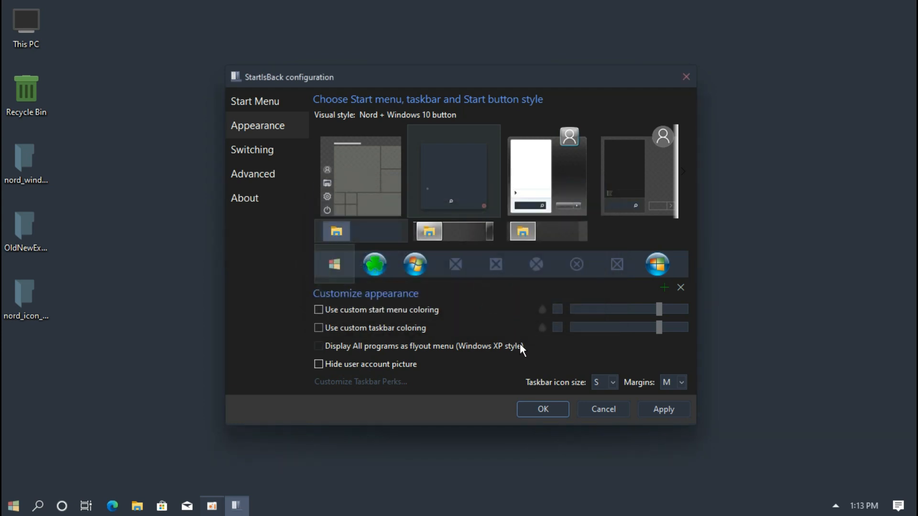
pyautogui.click(659, 410)
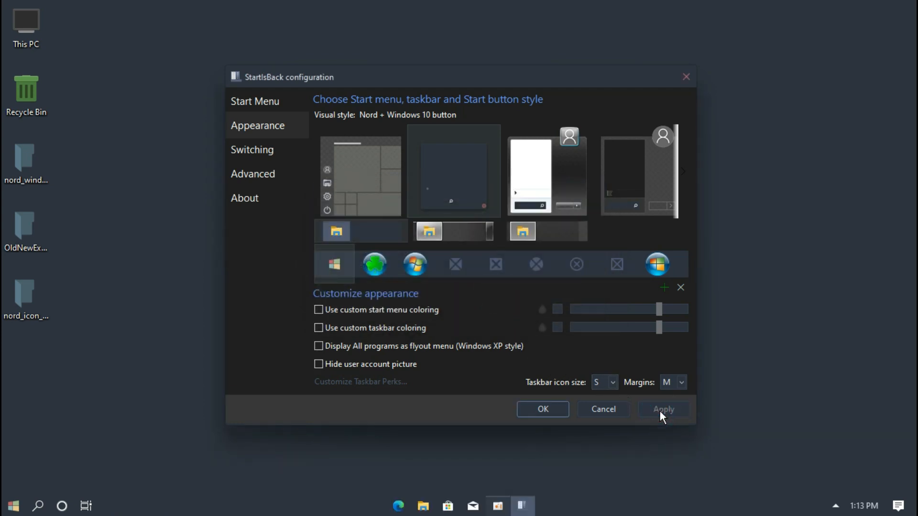
pyautogui.click(543, 407)
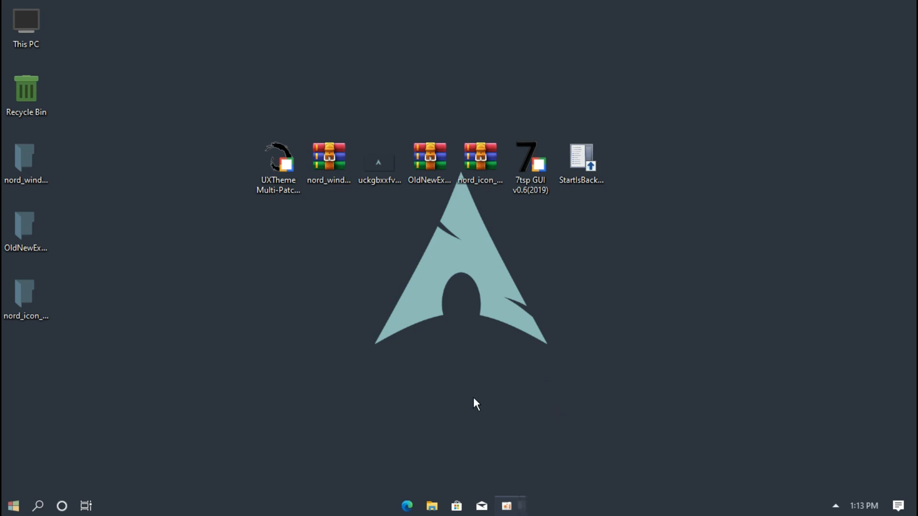
pyautogui.click(15, 505)
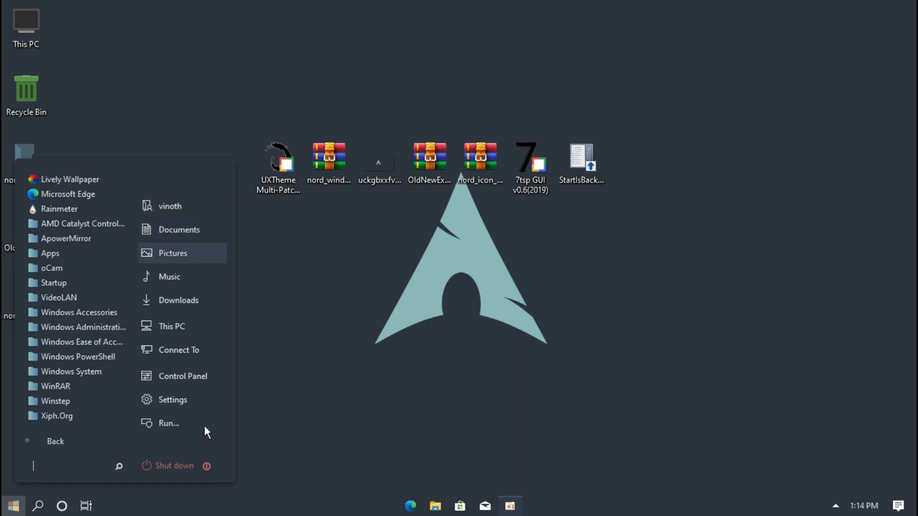
pyautogui.click(262, 482)
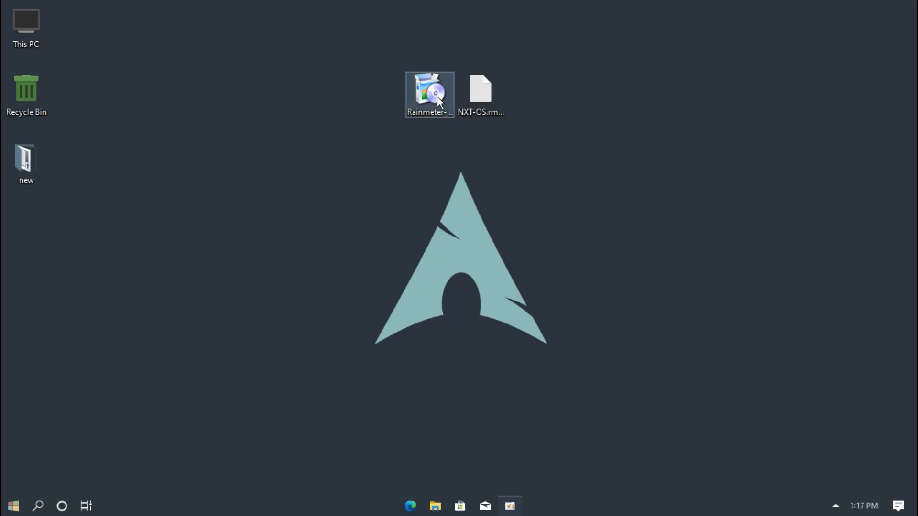
# Step: Install Rainmeter in English with the standard installation and launch it when setup completes
pyautogui.doubleClick(438, 99)
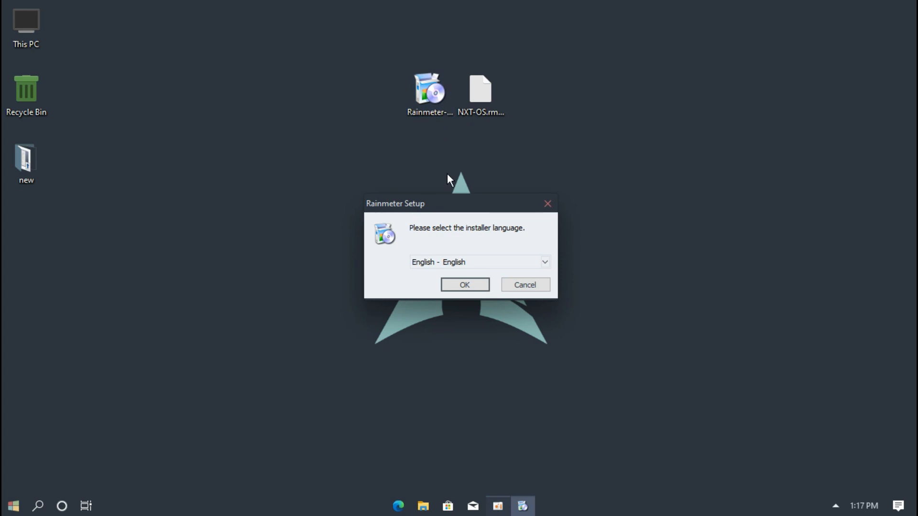
pyautogui.click(464, 286)
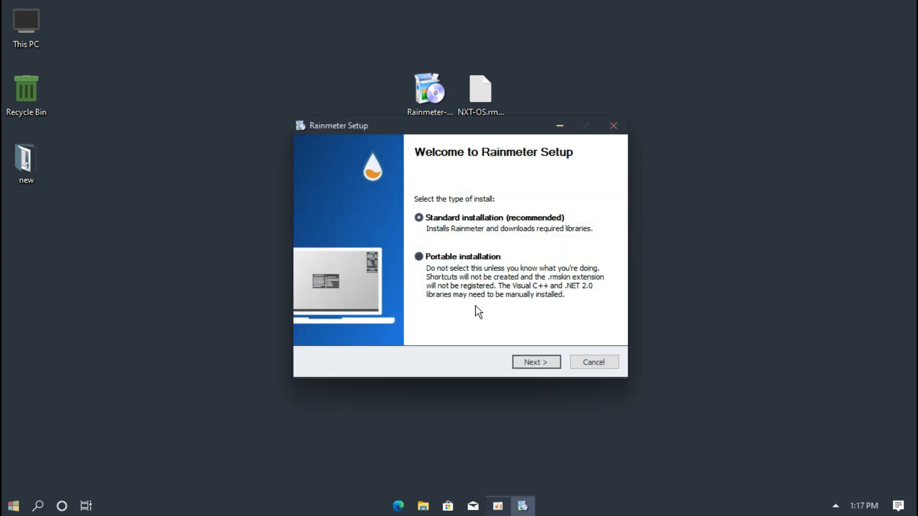
pyautogui.click(534, 361)
pyautogui.click(535, 357)
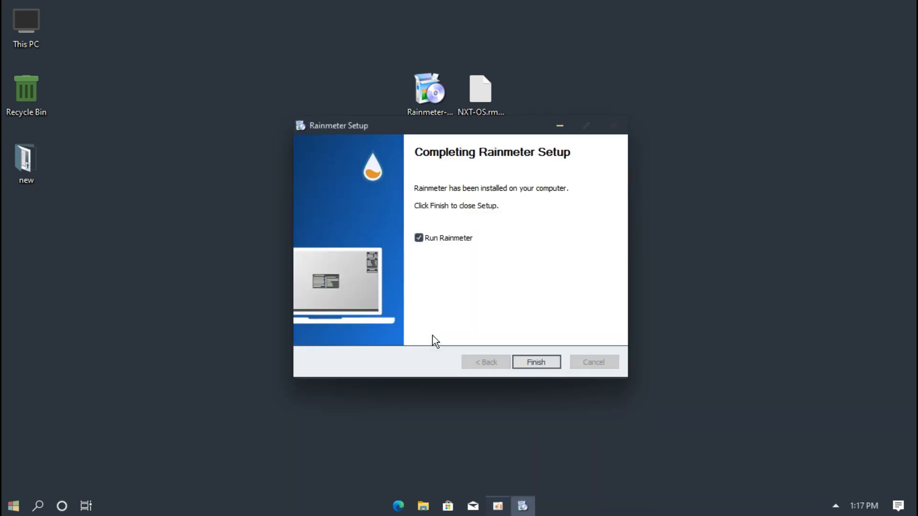
pyautogui.click(530, 362)
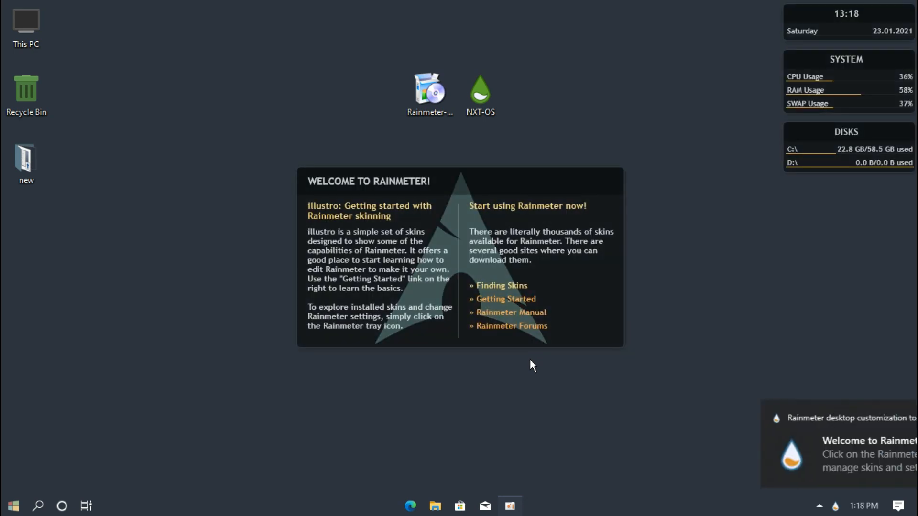
# Step: Unload the Welcome to Rainmeter skin from the middle of the desktop
pyautogui.rightClick(535, 340)
pyautogui.click(556, 337)
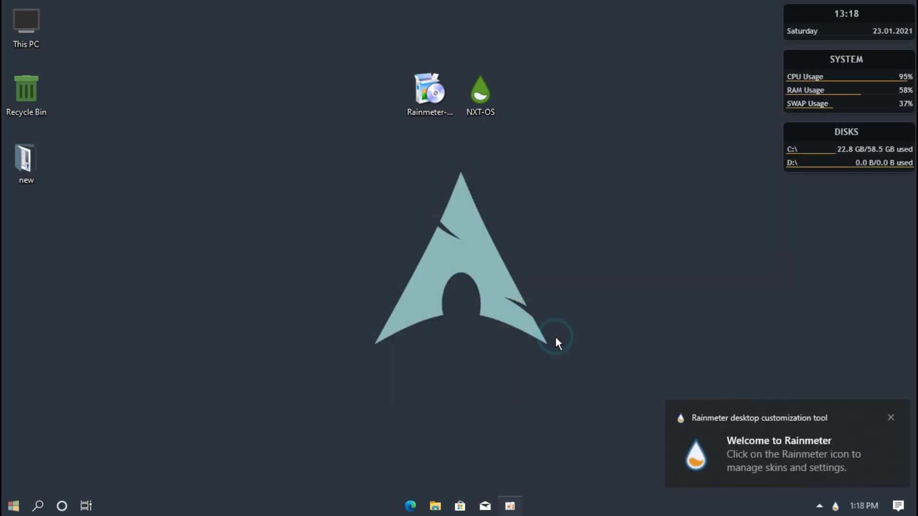
# Step: Unload the illustro Disk, System and Clock skins from the desktop
pyautogui.rightClick(829, 168)
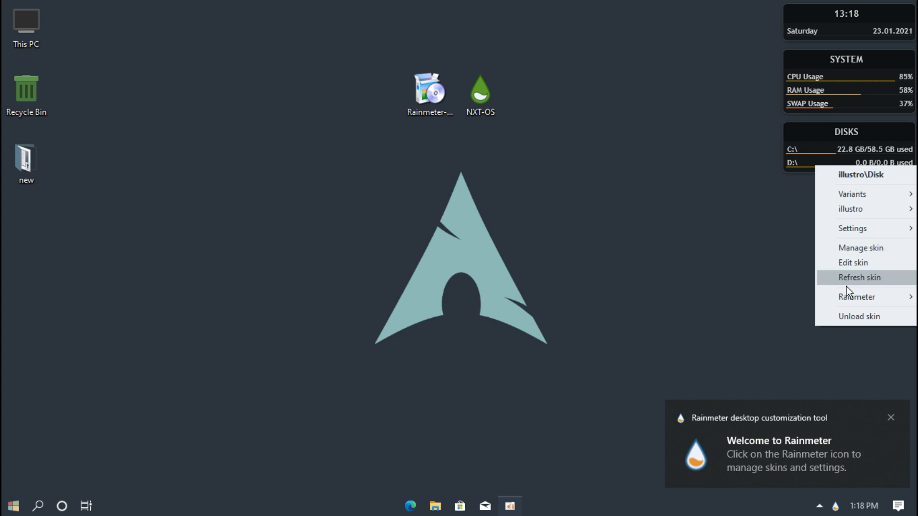
pyautogui.click(854, 316)
pyautogui.rightClick(856, 102)
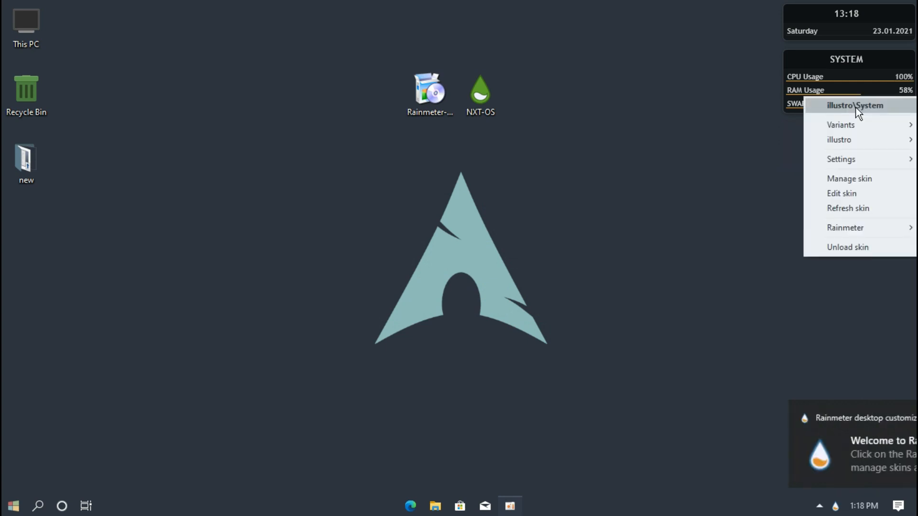
pyautogui.click(871, 249)
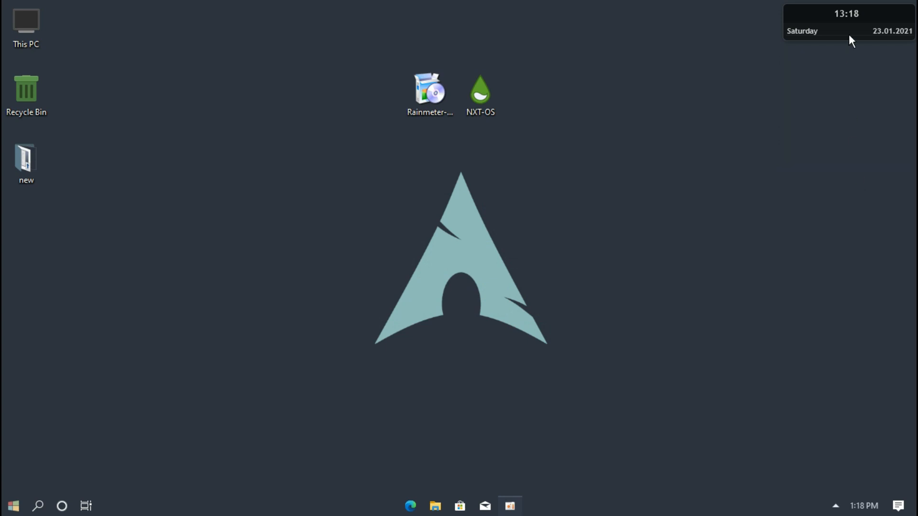
pyautogui.rightClick(848, 35)
pyautogui.click(868, 182)
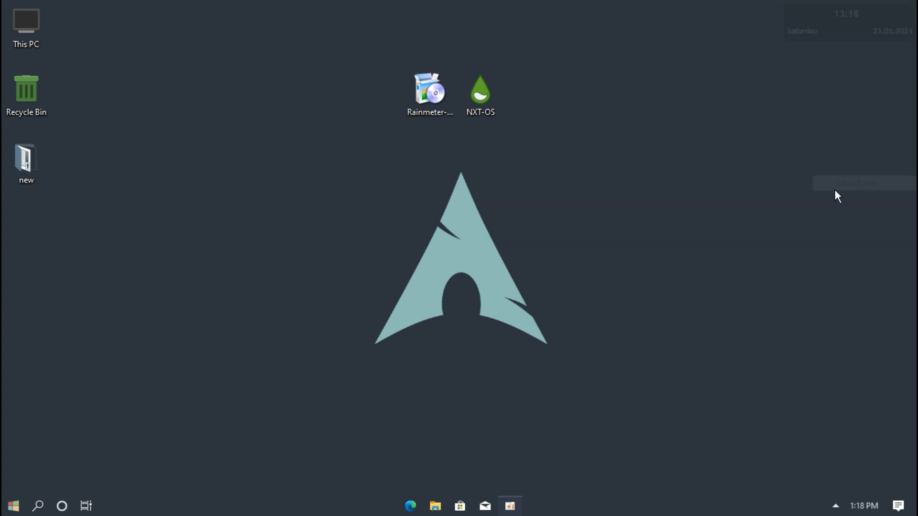
# Step: Install the NXT-OS skin package with all its included components and choose the Full Install type in its setup
pyautogui.doubleClick(497, 97)
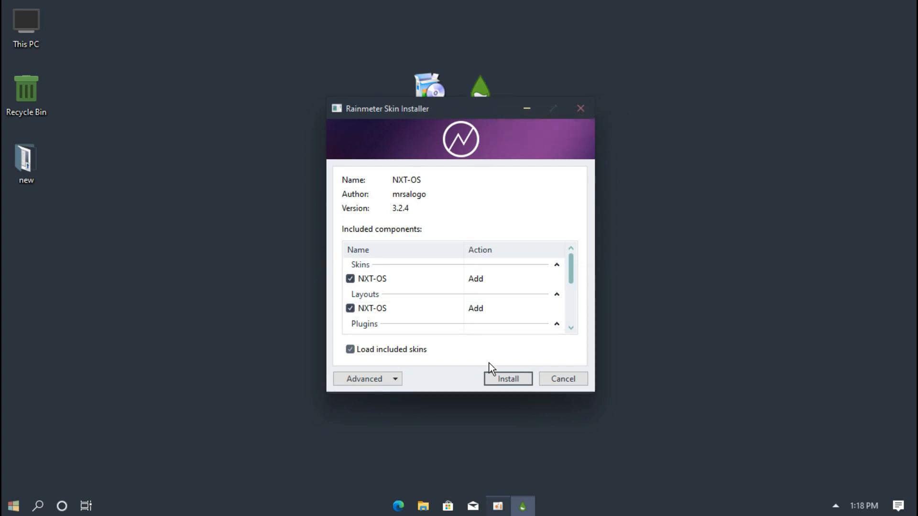
pyautogui.click(502, 380)
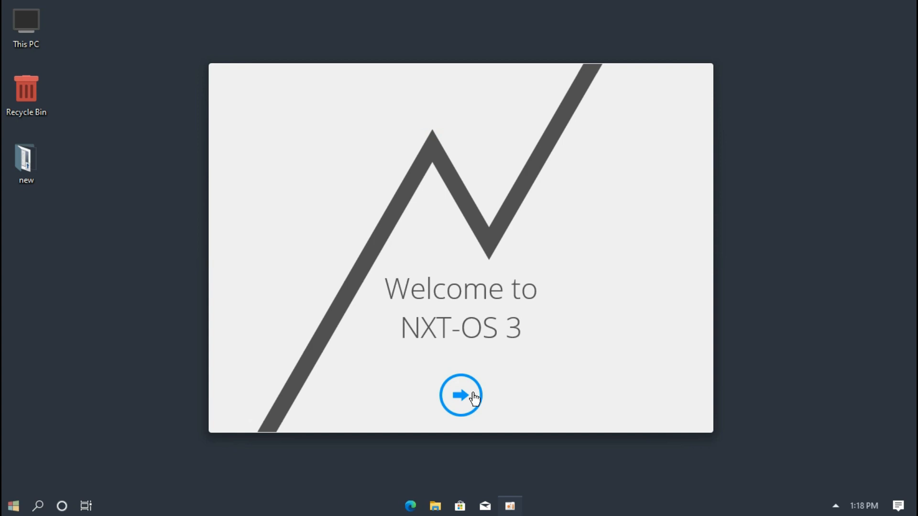
pyautogui.click(474, 397)
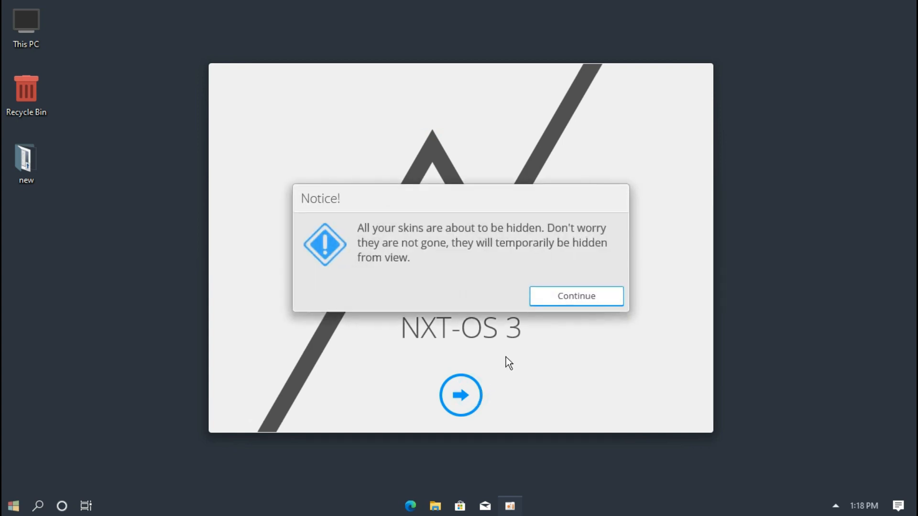
pyautogui.click(554, 303)
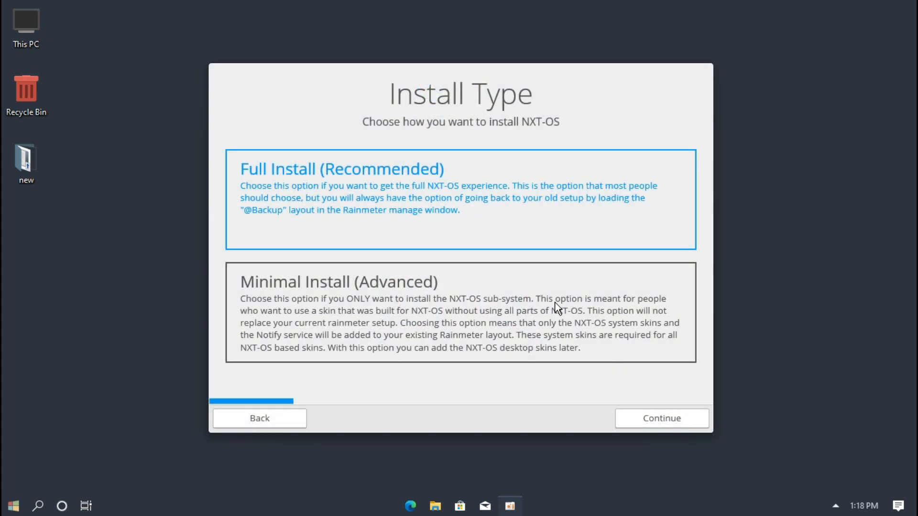
pyautogui.click(632, 421)
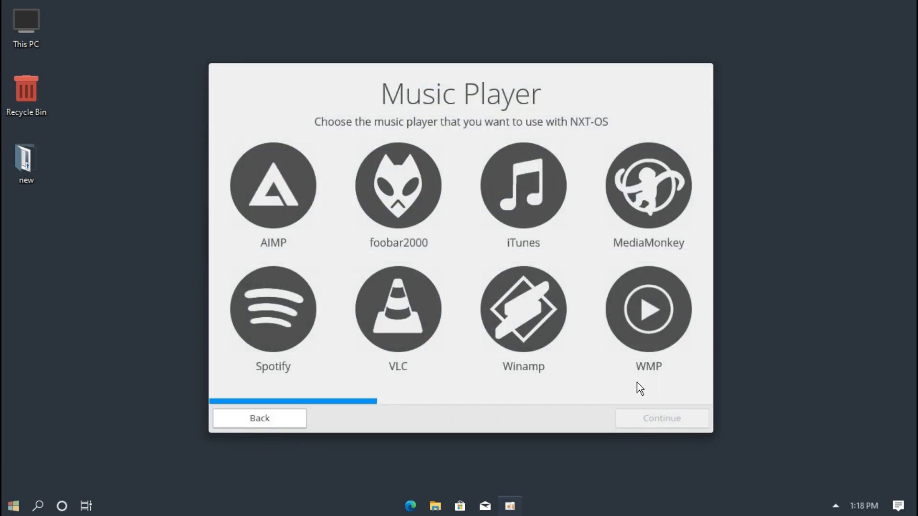
# Step: Set WMP as the music player, keep the default region and user name, skip the included wallpaper, and finish the NXT-OS setup
pyautogui.click(643, 344)
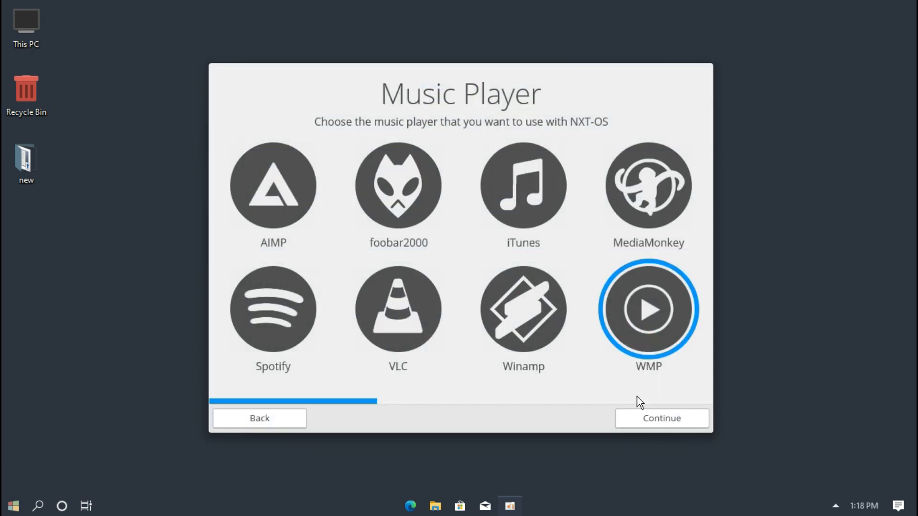
pyautogui.click(639, 423)
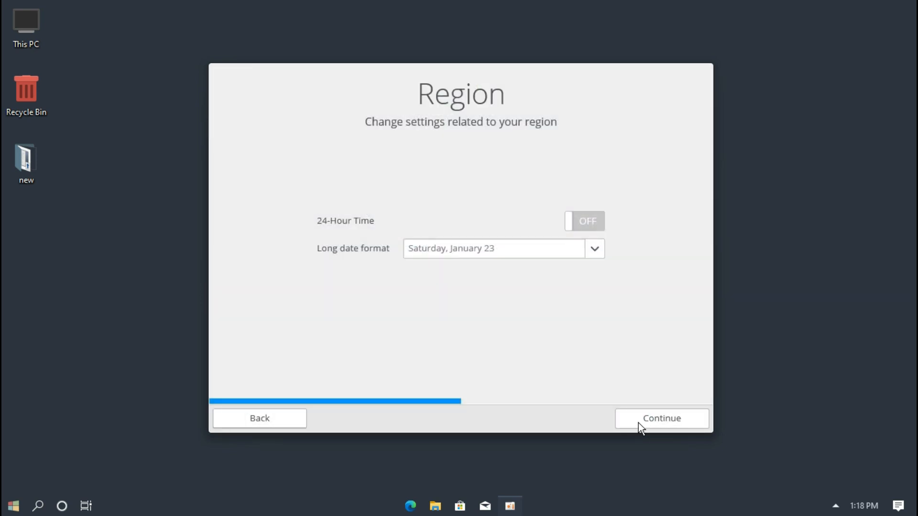
pyautogui.click(639, 423)
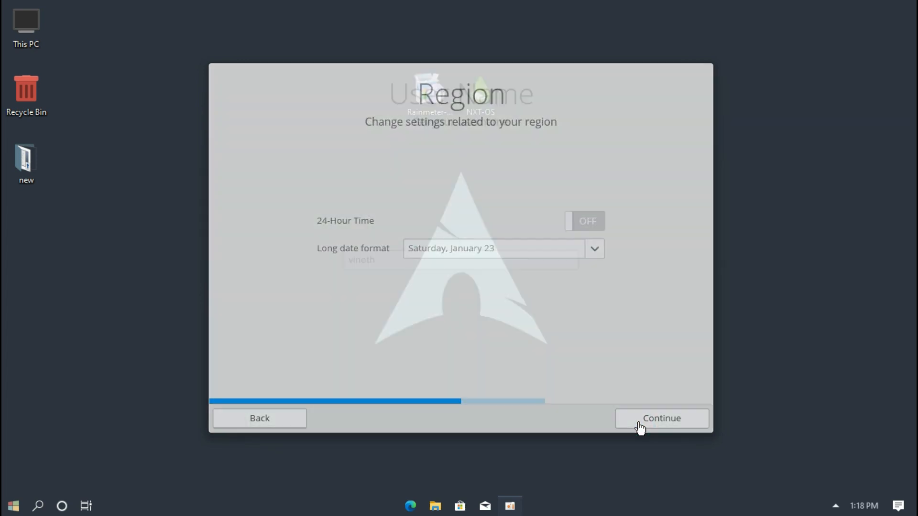
pyautogui.click(639, 423)
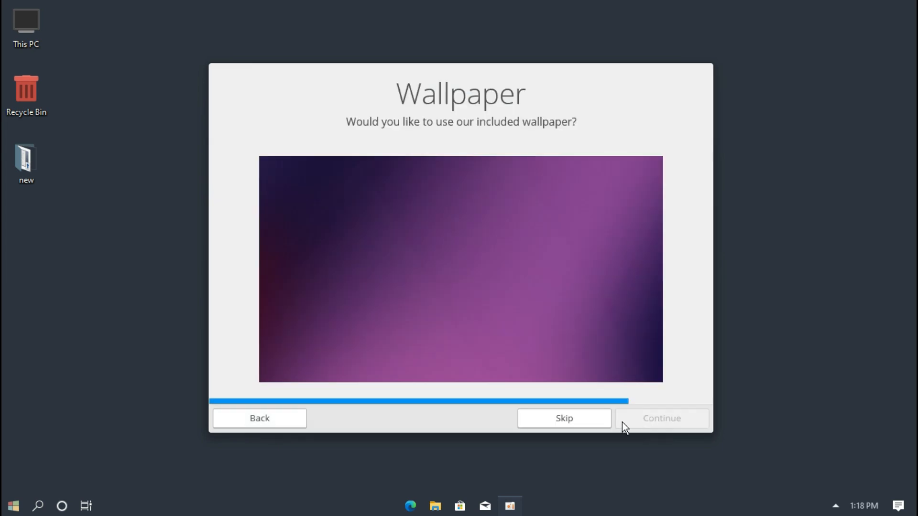
pyautogui.click(594, 419)
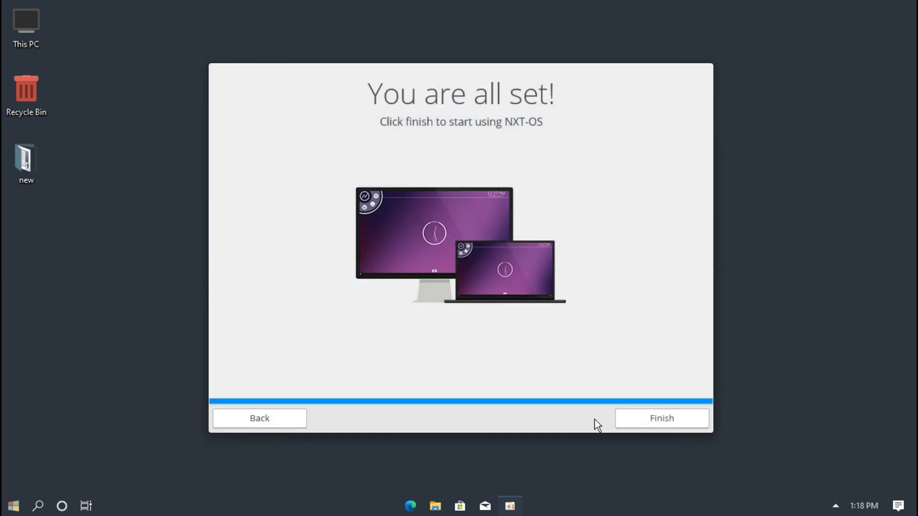
pyautogui.click(618, 421)
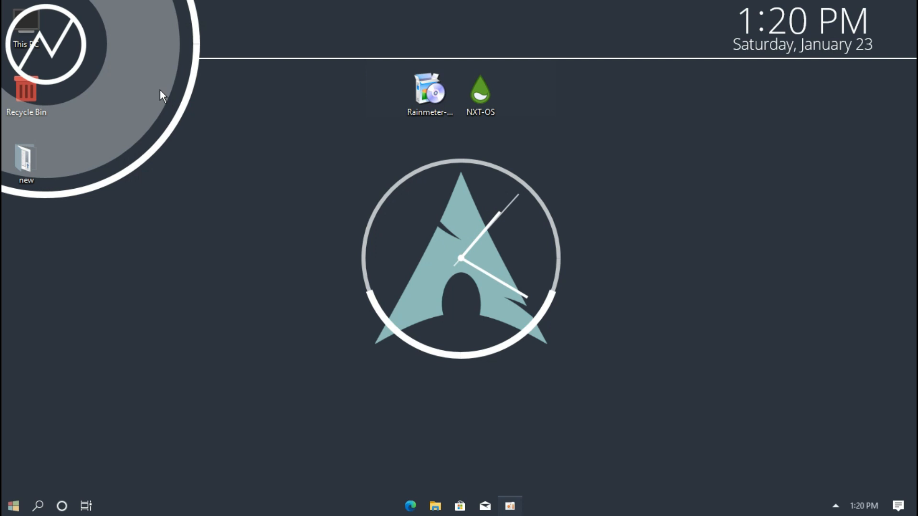
# Step: Open the NXT-OS desktop settings from the dock and turn off the center clock
pyautogui.rightClick(159, 91)
pyautogui.click(182, 128)
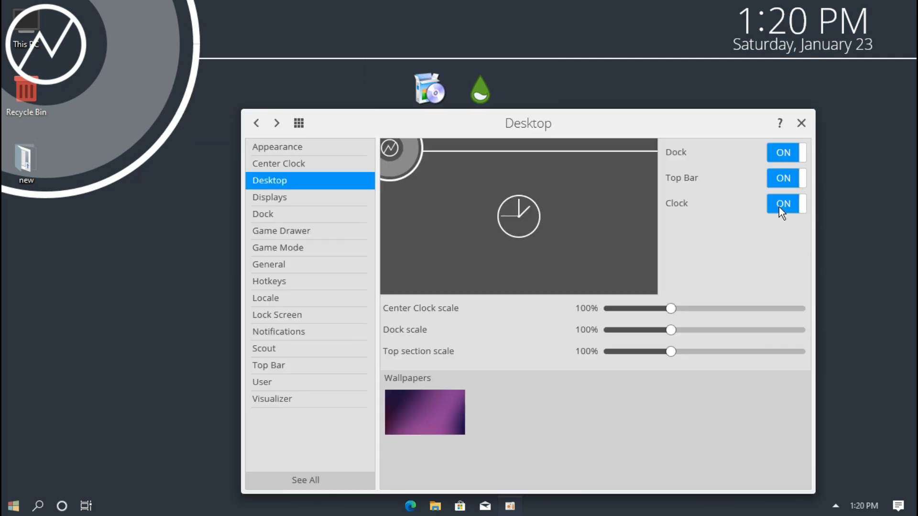
pyautogui.click(779, 208)
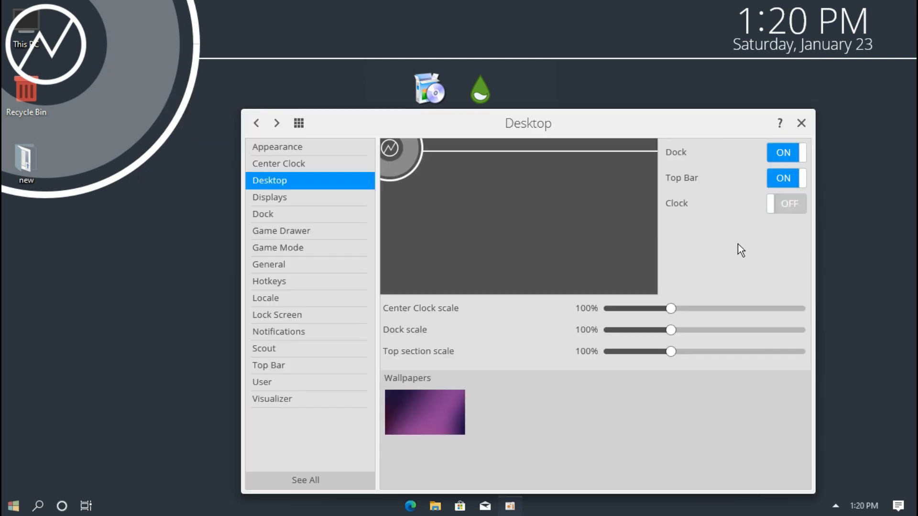
# Step: Reduce the dock scale and the top section scale to 68% each
pyautogui.click(638, 330)
pyautogui.click(632, 331)
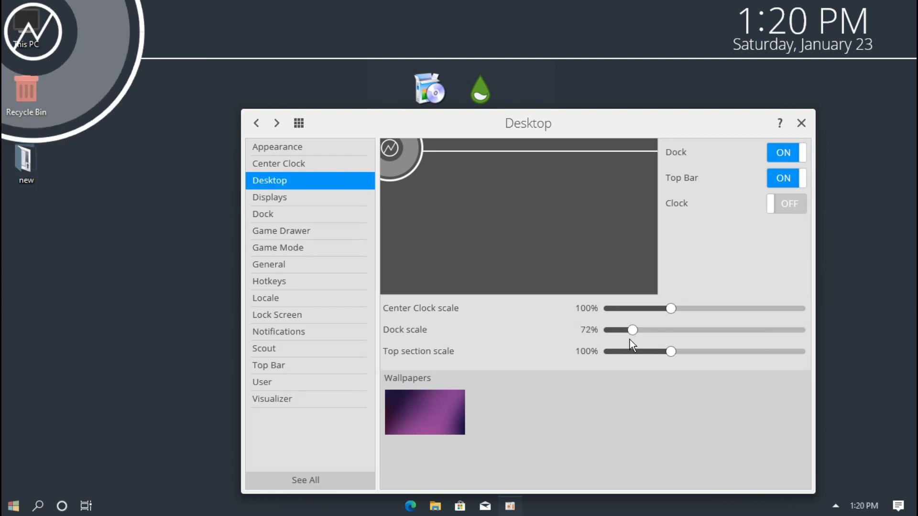
pyautogui.click(632, 353)
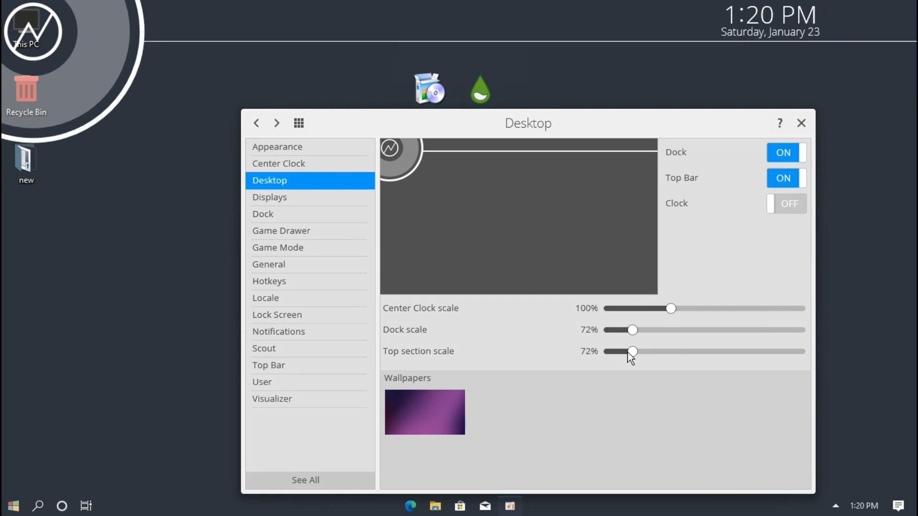
pyautogui.moveTo(631, 356); pyautogui.dragTo(627, 354)
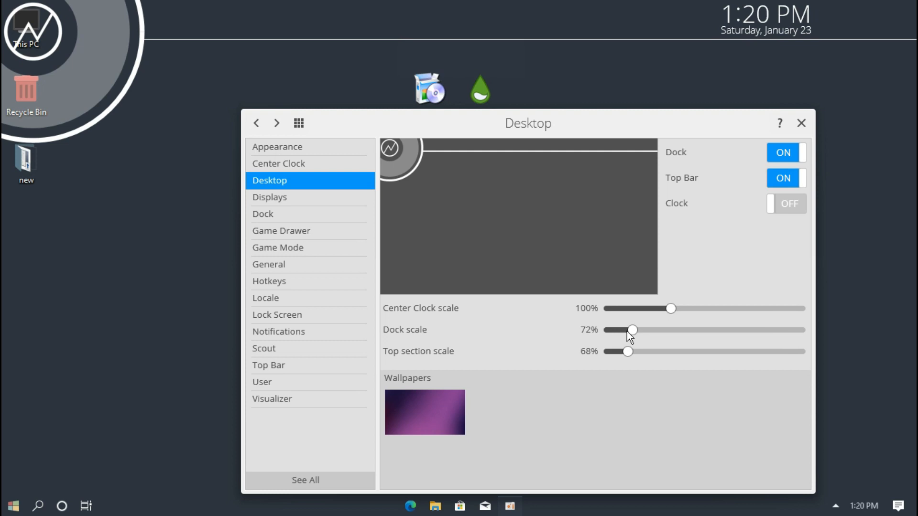
pyautogui.click(627, 332)
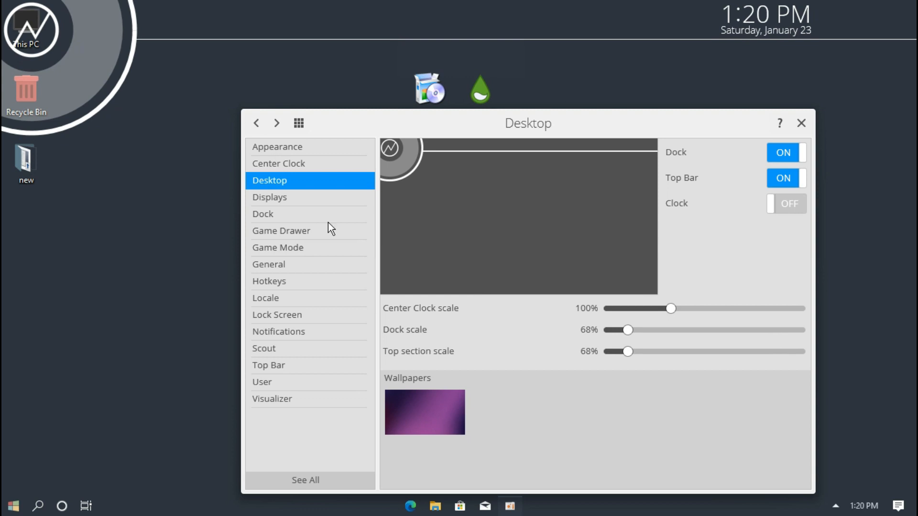
pyautogui.click(283, 215)
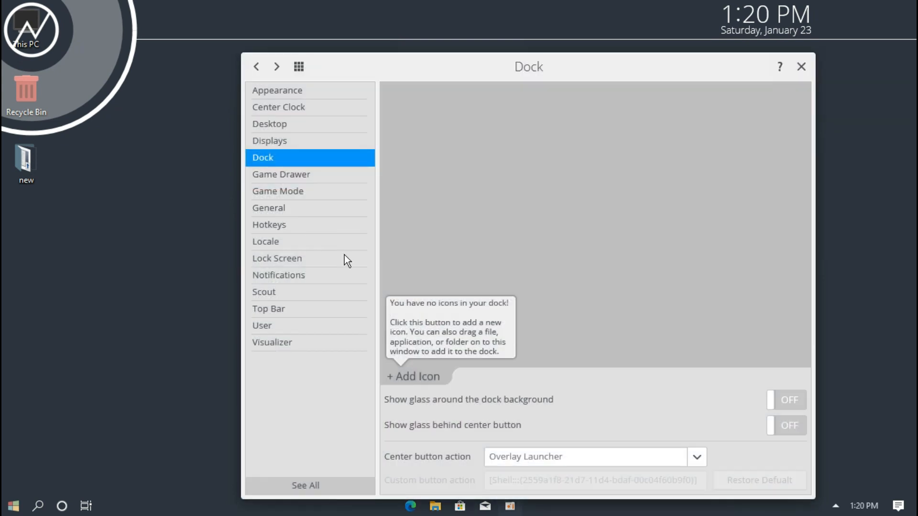
pyautogui.click(413, 378)
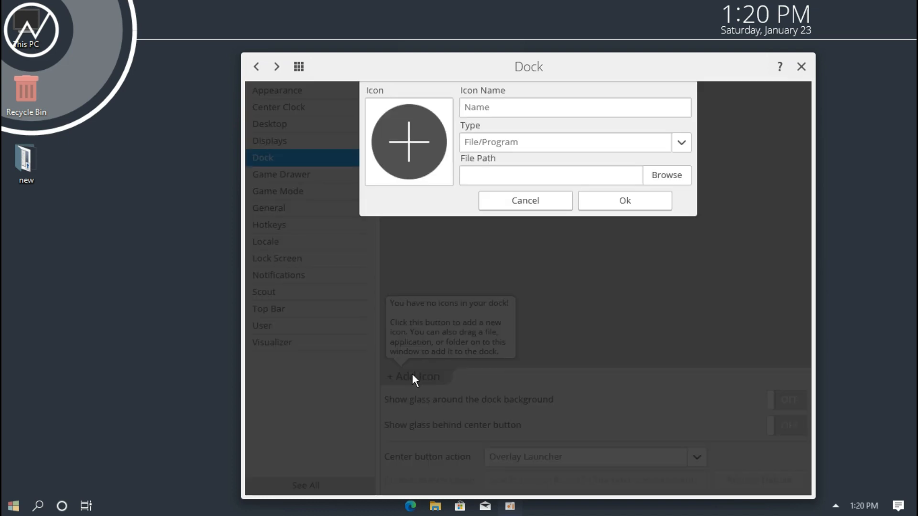
pyautogui.click(497, 149)
pyautogui.click(483, 227)
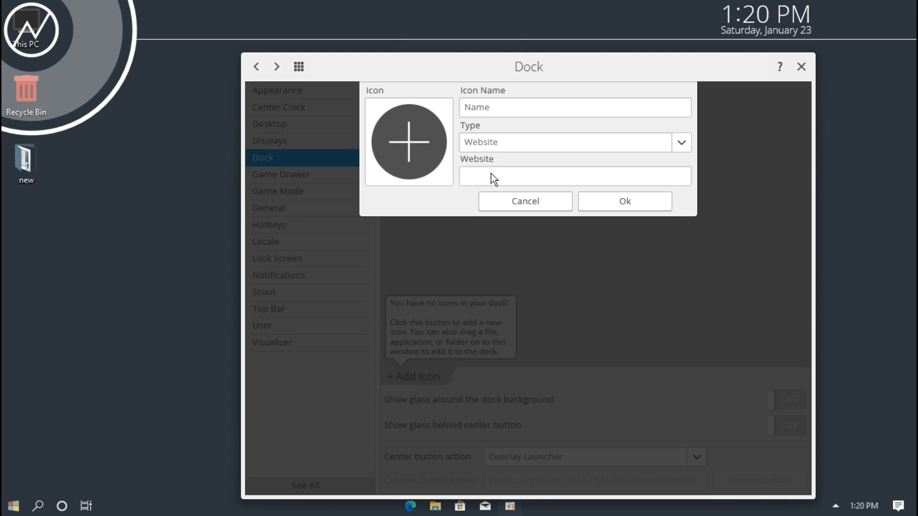
pyautogui.click(492, 175)
pyautogui.write('www.youtube.com')
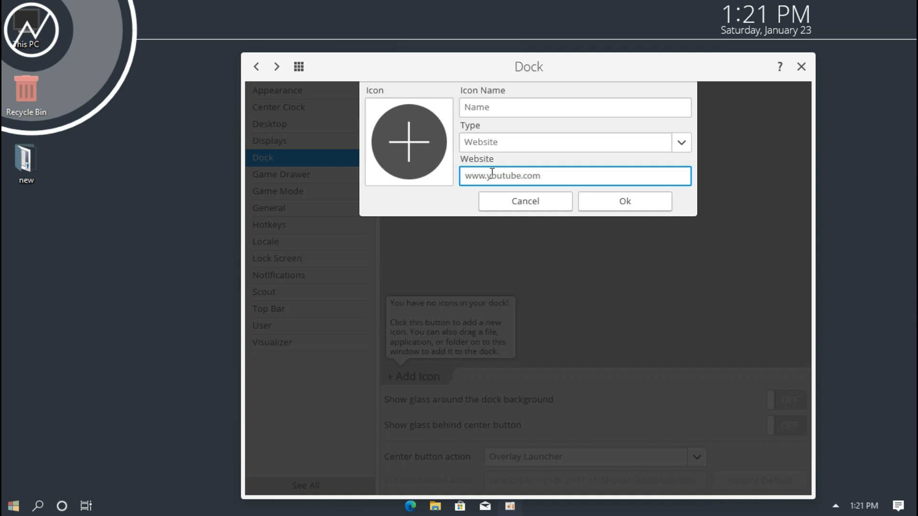
pyautogui.click(484, 110)
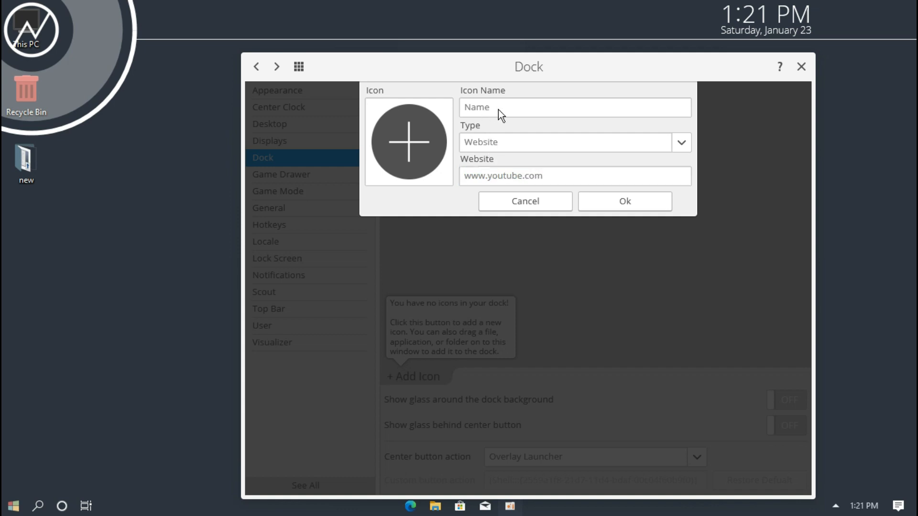
pyautogui.click(496, 107)
pyautogui.moveTo(475, 106); pyautogui.dragTo(463, 105)
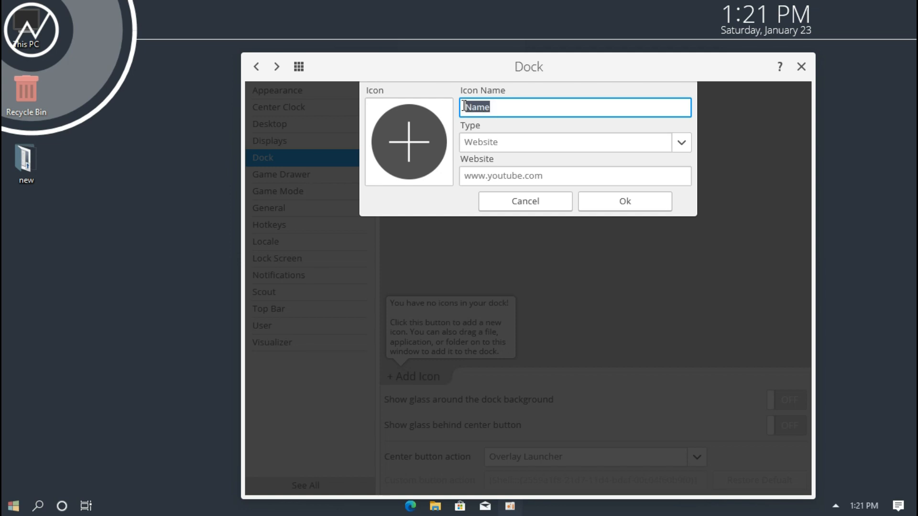
pyautogui.write('youtube')
# Step: Assign the YouTube.png image to the youtube icon and add it to the dock
pyautogui.click(425, 141)
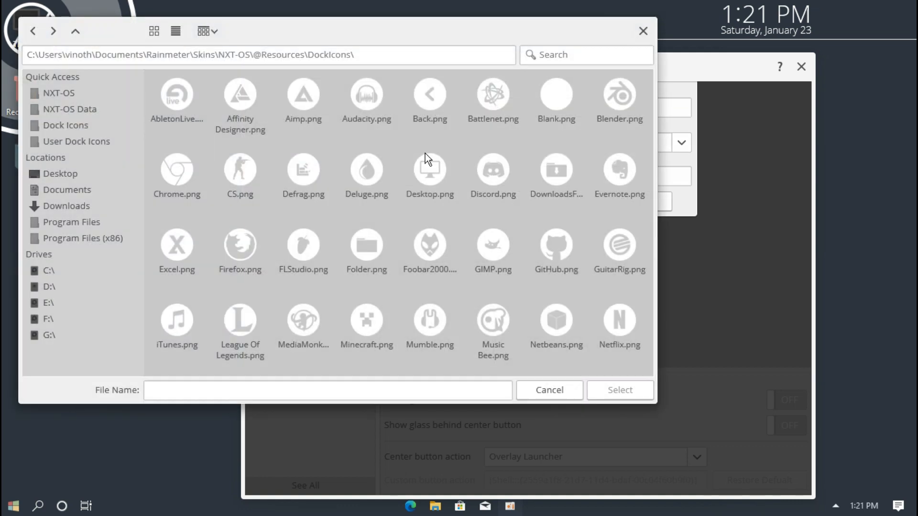
pyautogui.scroll(-5, 426, 164)
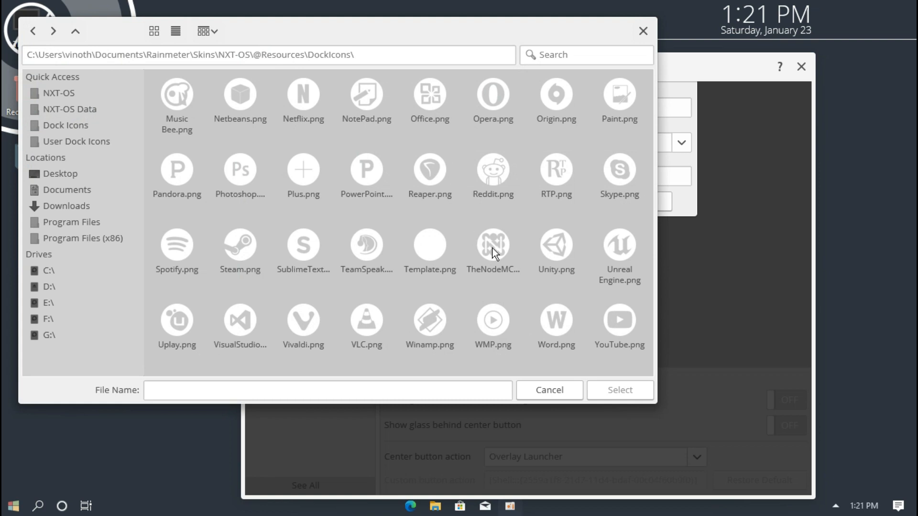
pyautogui.click(618, 322)
pyautogui.click(619, 389)
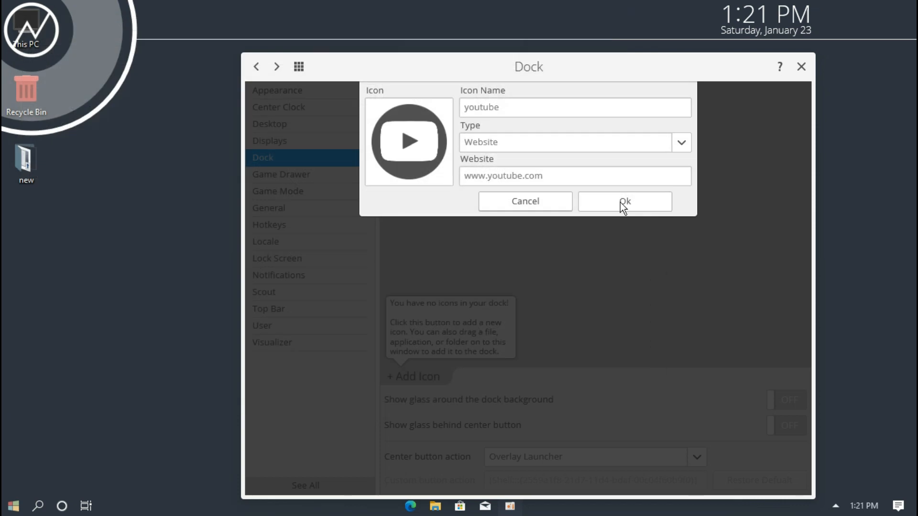
pyautogui.click(622, 206)
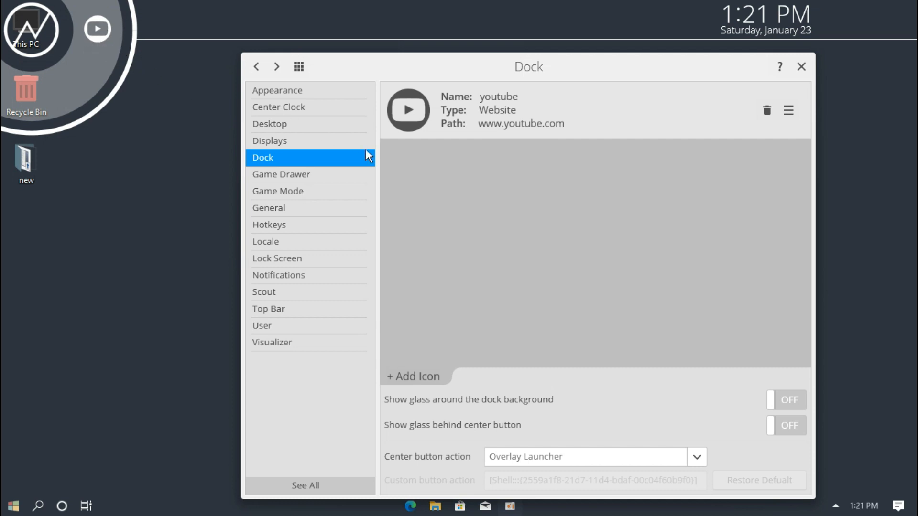
# Step: Add Microsoft Edge from the Start menu's program list to the dock, using the Chrome.png image as its icon
pyautogui.click(14, 505)
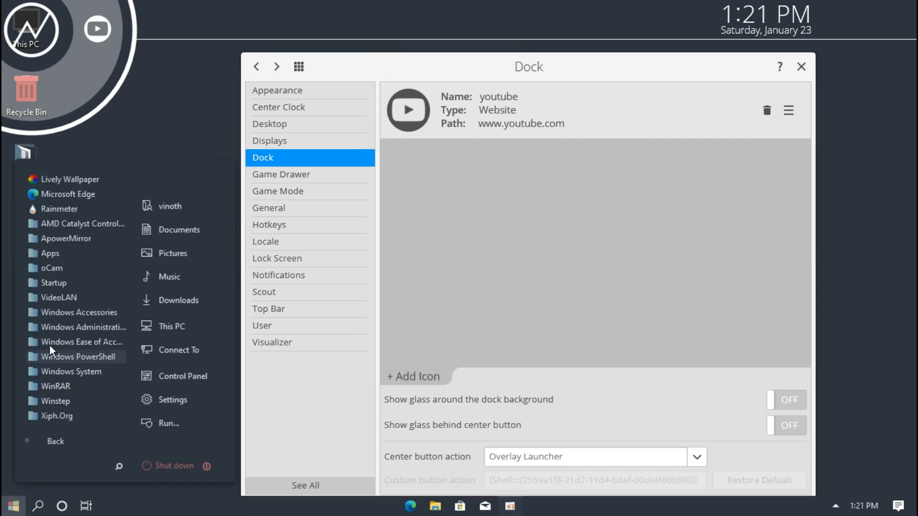
pyautogui.moveTo(68, 194); pyautogui.dragTo(528, 280)
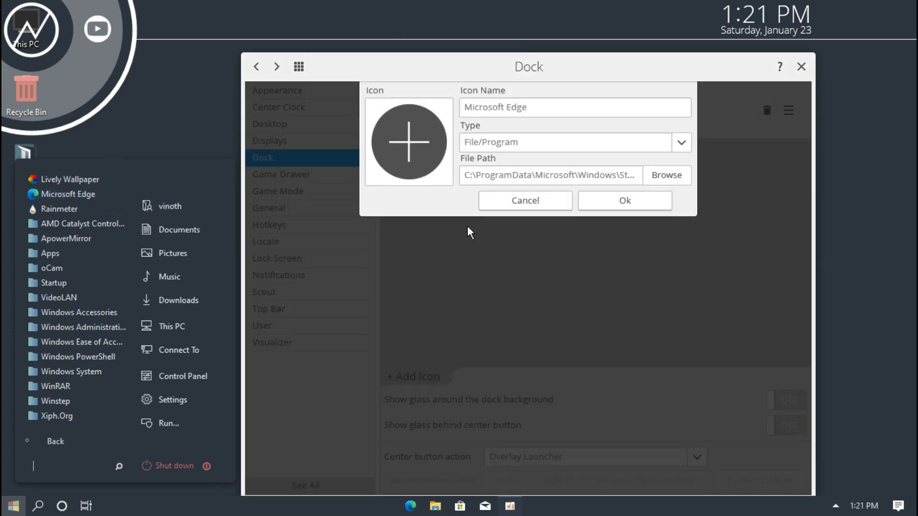
pyautogui.click(418, 156)
pyautogui.click(197, 189)
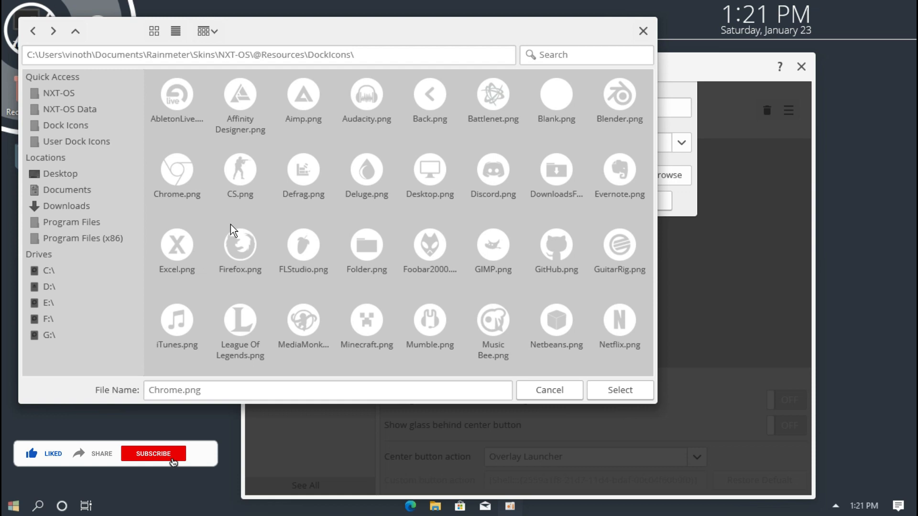
pyautogui.doubleClick(185, 181)
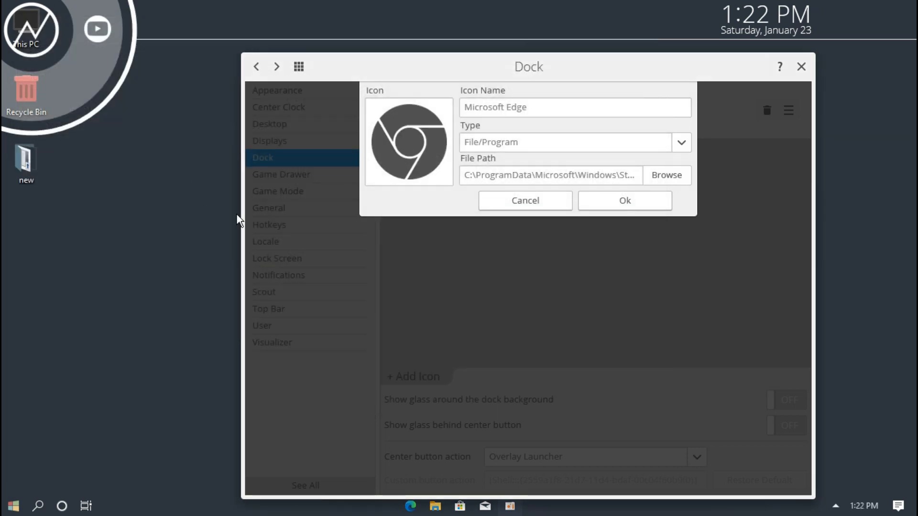
pyautogui.click(615, 207)
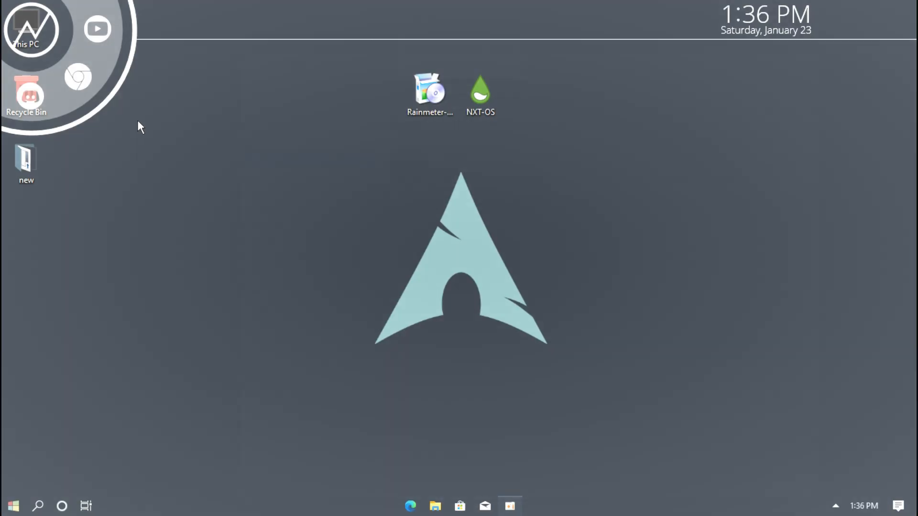
# Step: Hide all desktop icons so that they no longer overlap the dock
pyautogui.scroll(-1, 81, 79)
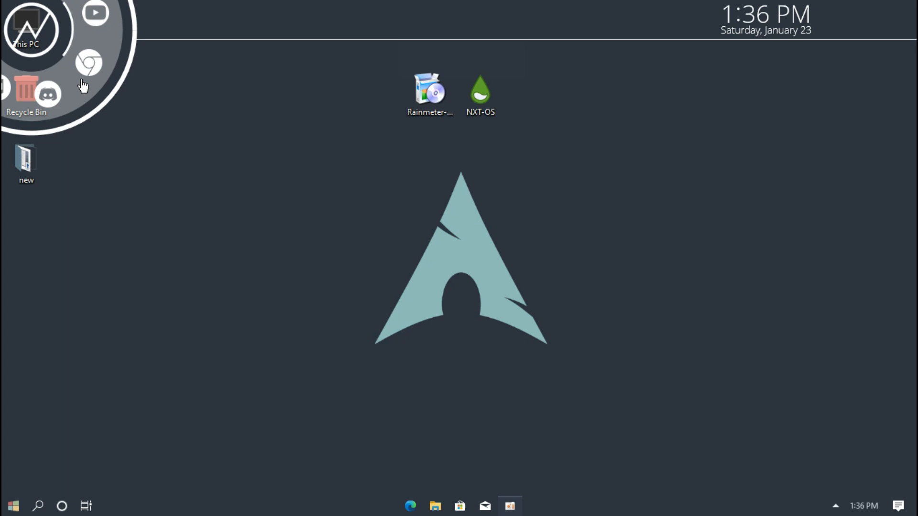
pyautogui.scroll(-3, 83, 85)
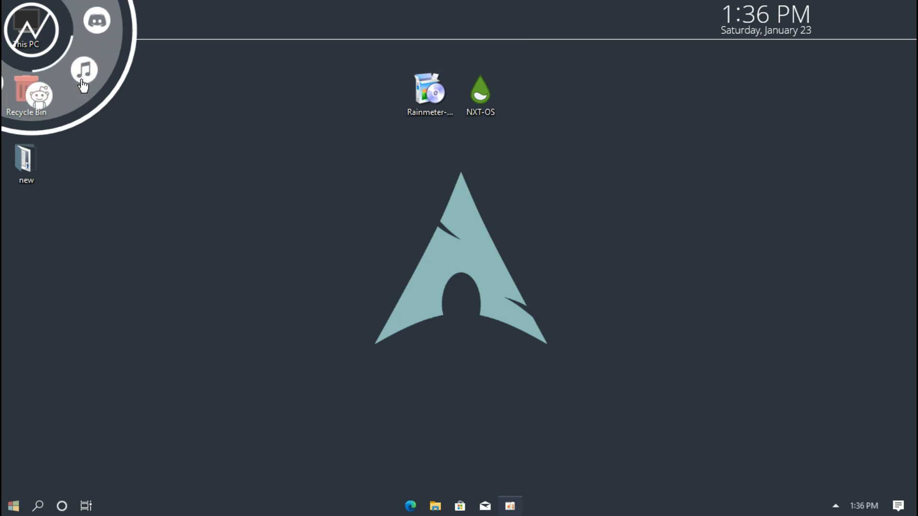
pyautogui.scroll(4, 81, 80)
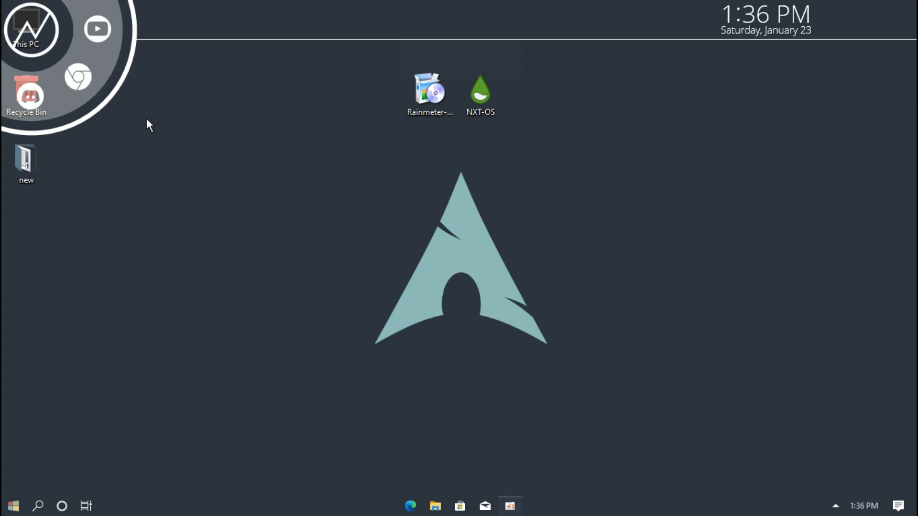
pyautogui.rightClick(249, 160)
pyautogui.moveTo(336, 196)
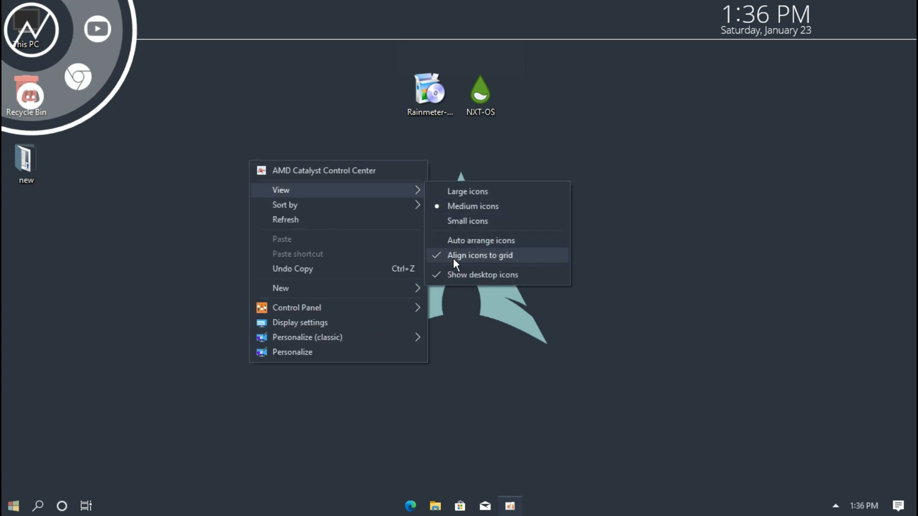
pyautogui.click(453, 276)
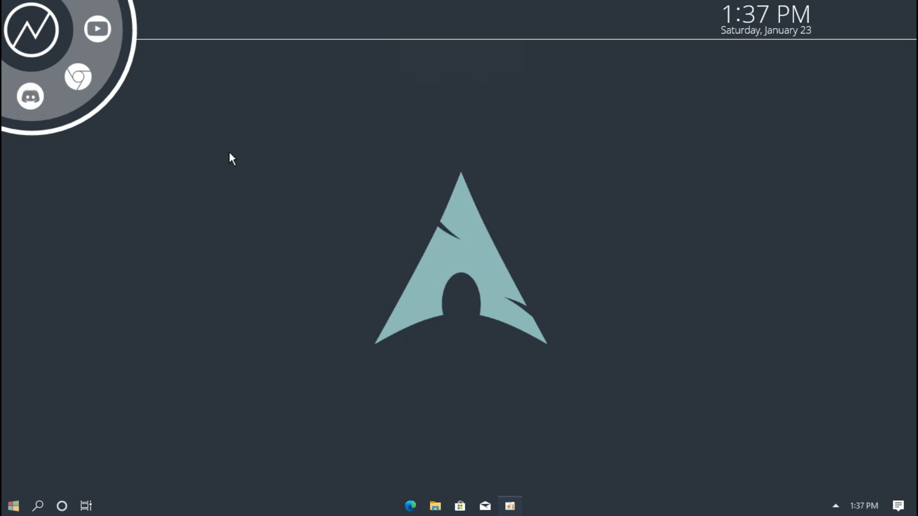
# Step: Open the dock's settings and set the General main color in the appearance options to light blue (119,169,230)
pyautogui.rightClick(107, 65)
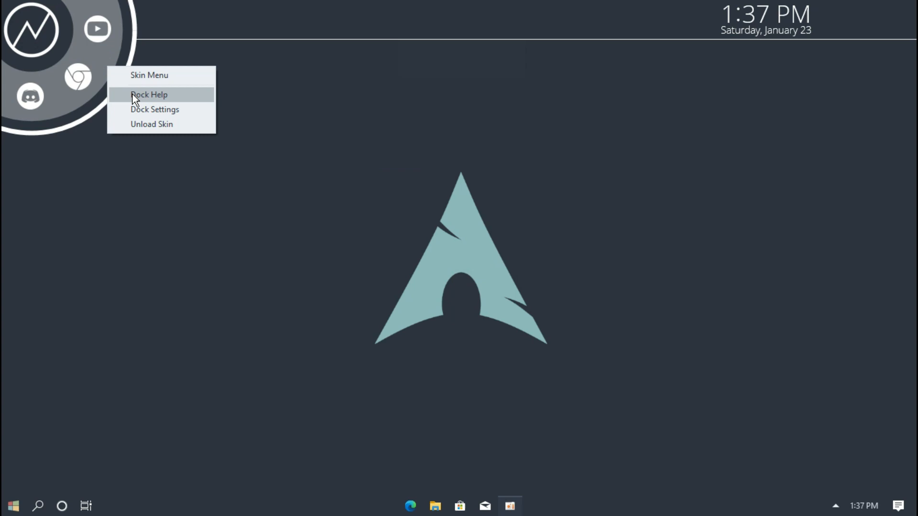
pyautogui.click(147, 116)
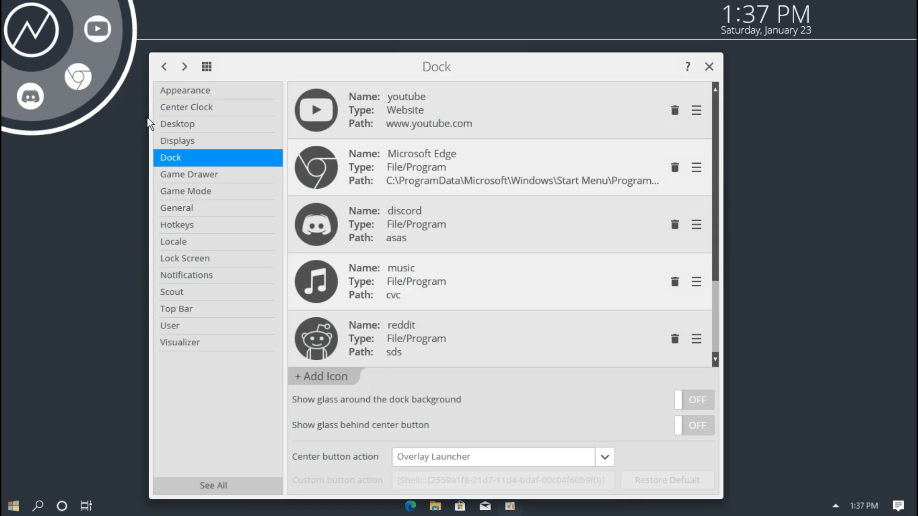
pyautogui.click(177, 124)
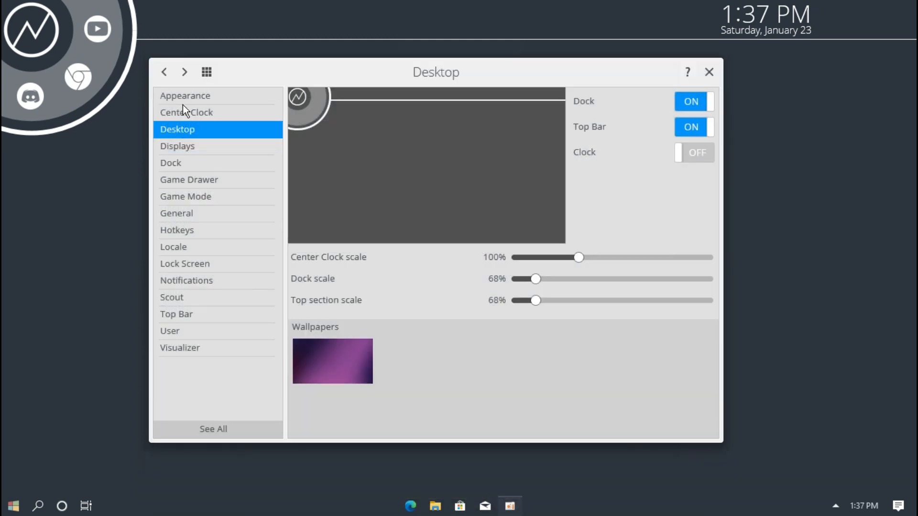
pyautogui.click(186, 99)
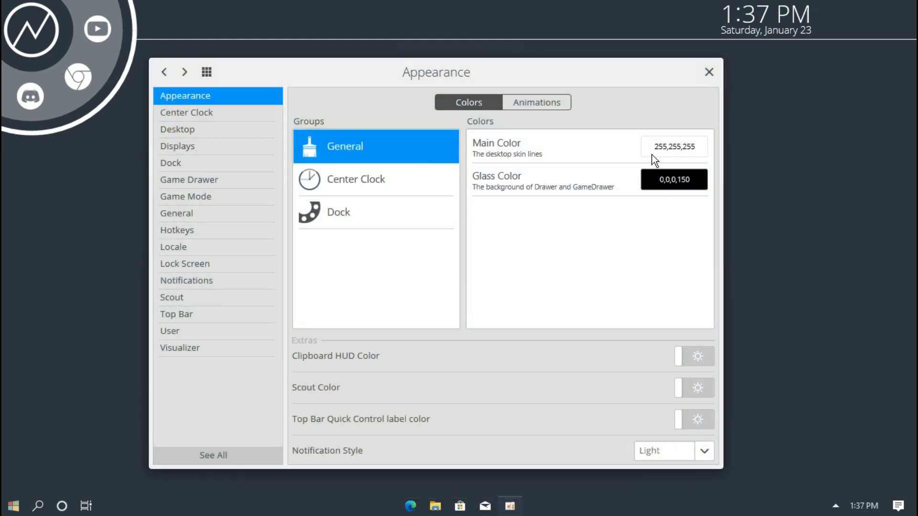
pyautogui.click(656, 151)
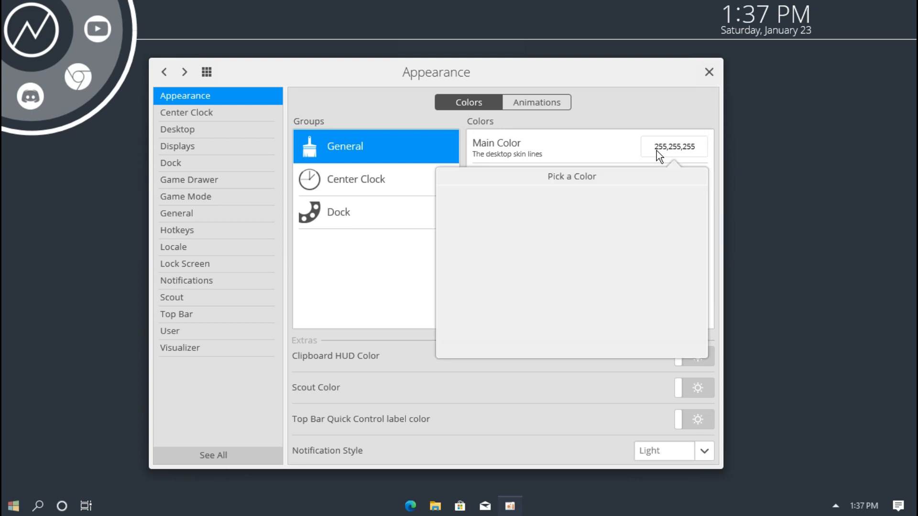
pyautogui.click(615, 215)
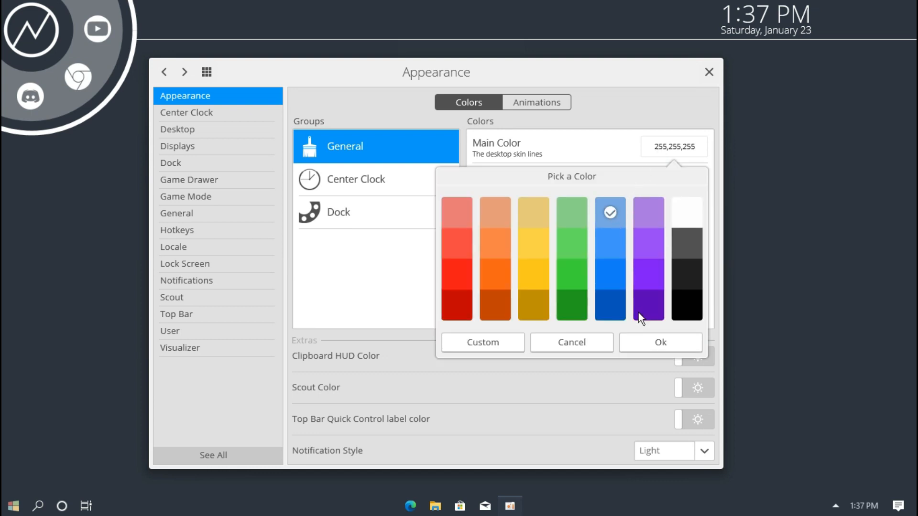
pyautogui.click(648, 342)
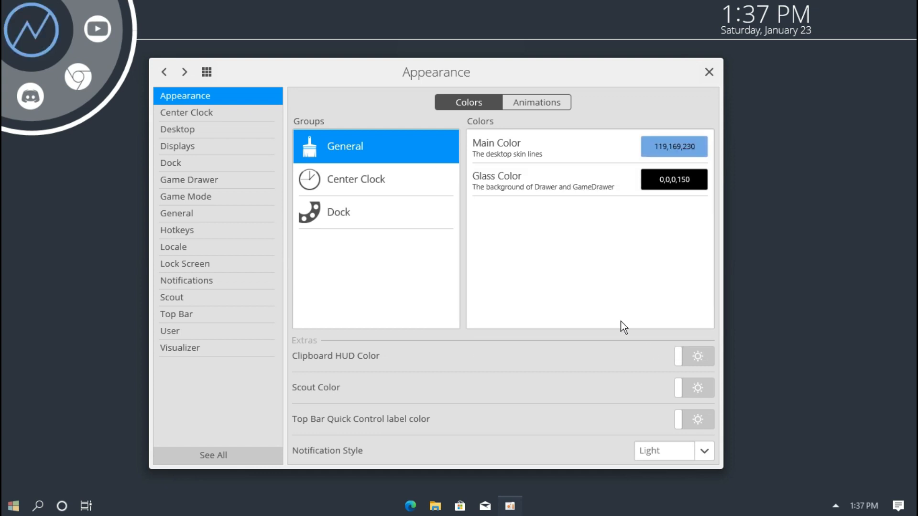
# Step: Set the Dock background color to light blue (119,169,230,85), close the settings and check the dock's icons
pyautogui.click(417, 222)
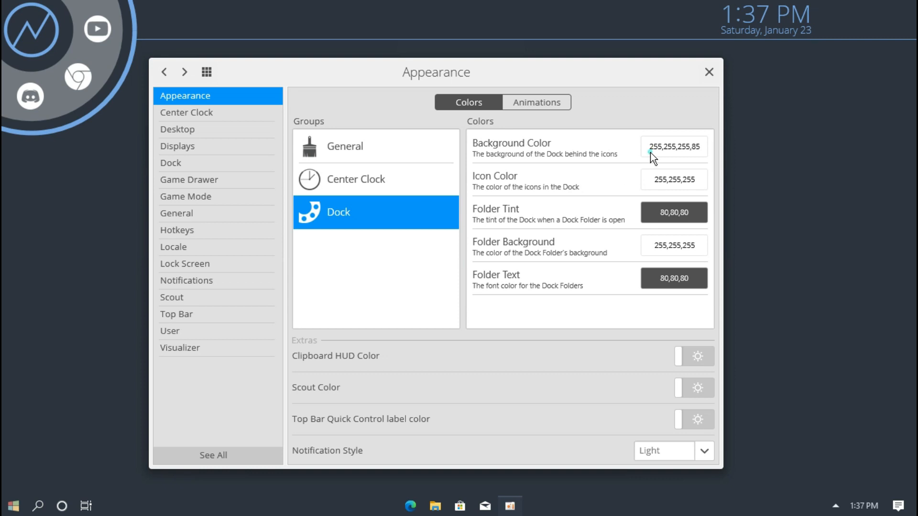
pyautogui.click(650, 153)
pyautogui.click(615, 213)
pyautogui.click(650, 340)
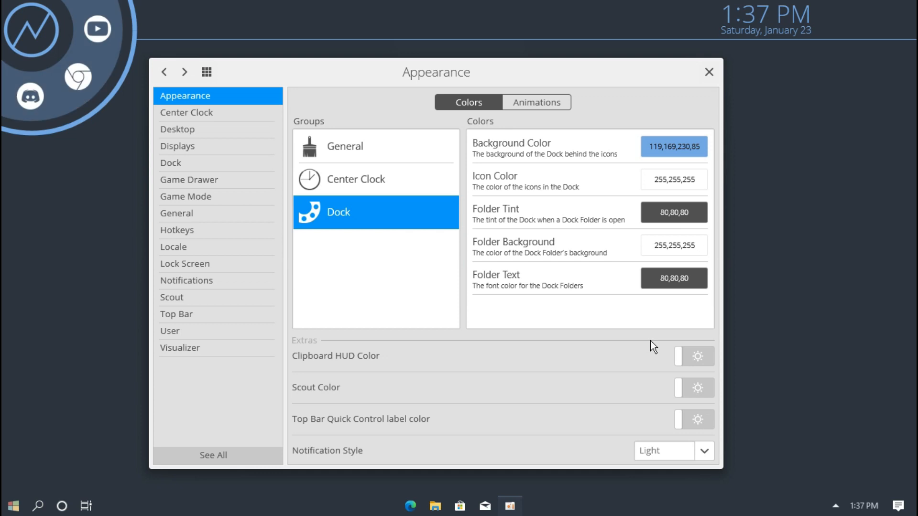
pyautogui.click(707, 72)
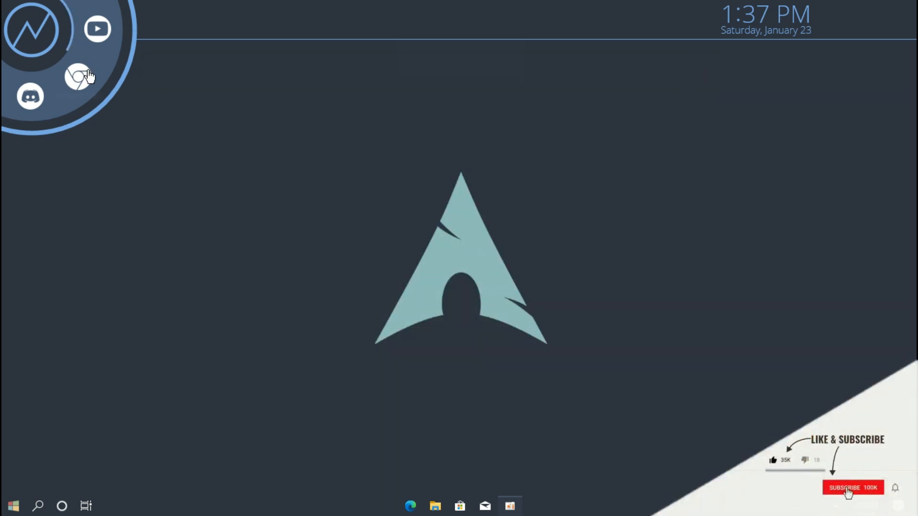
pyautogui.scroll(-2, 90, 72)
pyautogui.scroll(2, 89, 73)
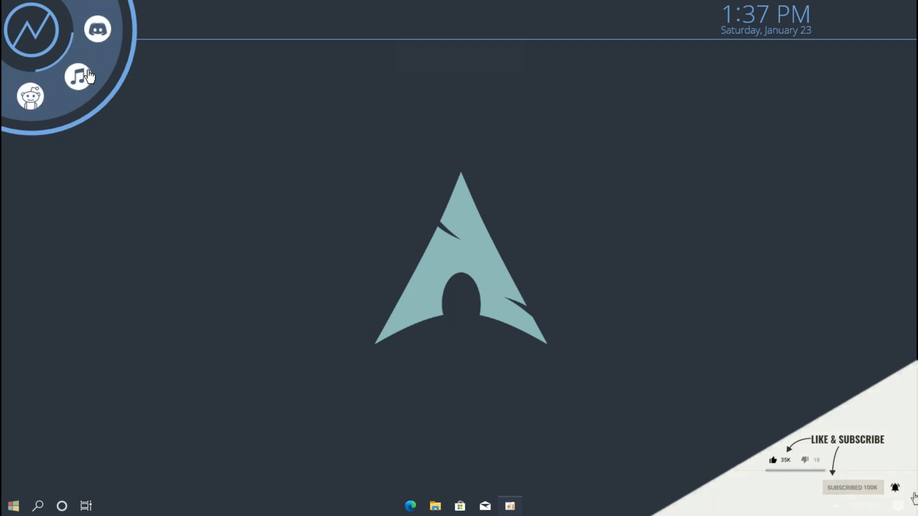